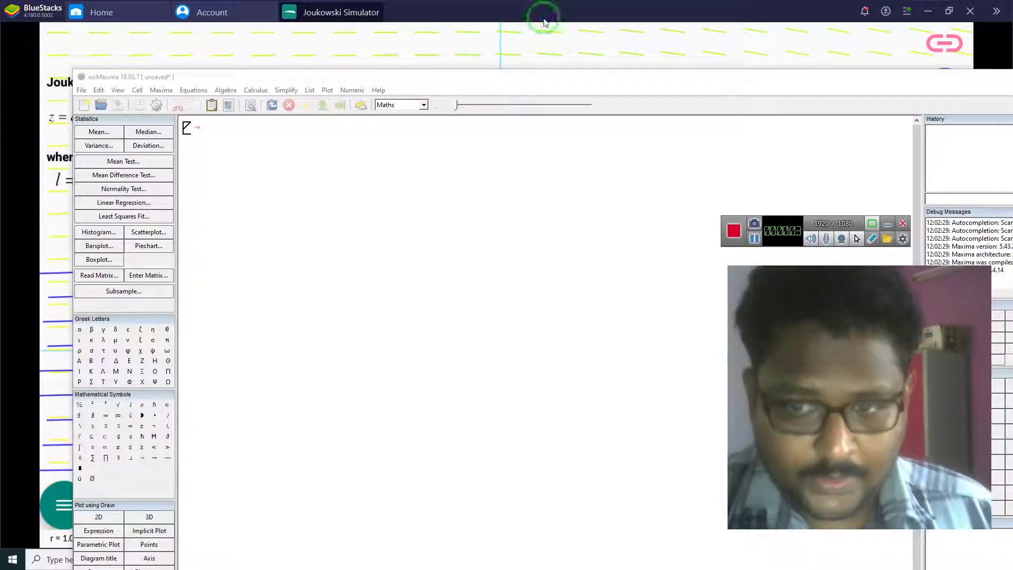
{"action": "left_click", "coordinate": [903, 239]}
{"action": "left_click", "coordinate": [923, 248]}
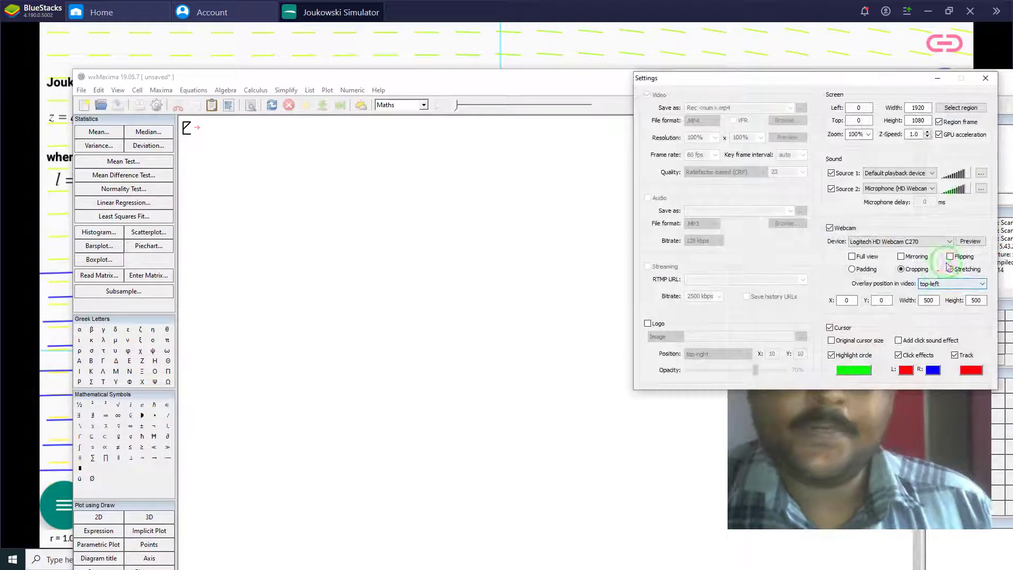
{"action": "left_click", "coordinate": [986, 78]}
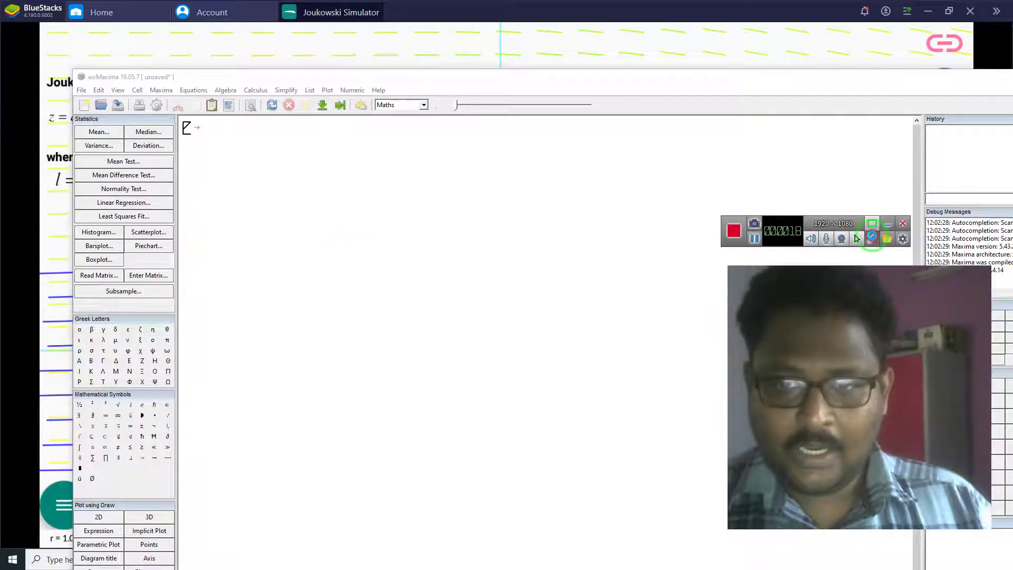
- Sketch an airplane with a cutting line across its wing and an airfoil cross-section below, then clear the annotations
{"action": "left_click", "coordinate": [872, 238]}
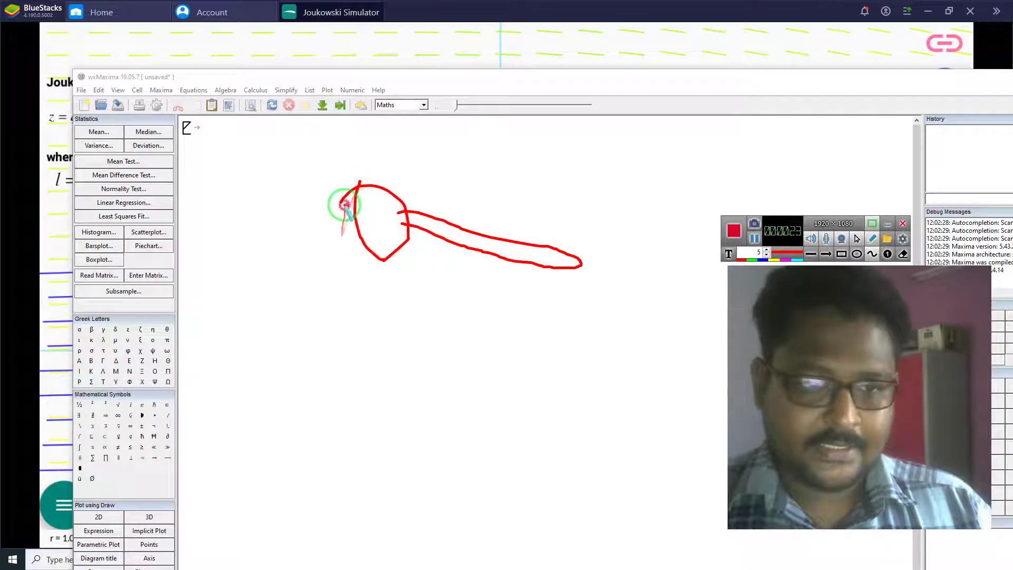
{"action": "left_click_drag", "start_coordinate": [247, 314], "coordinate": [357, 223]}
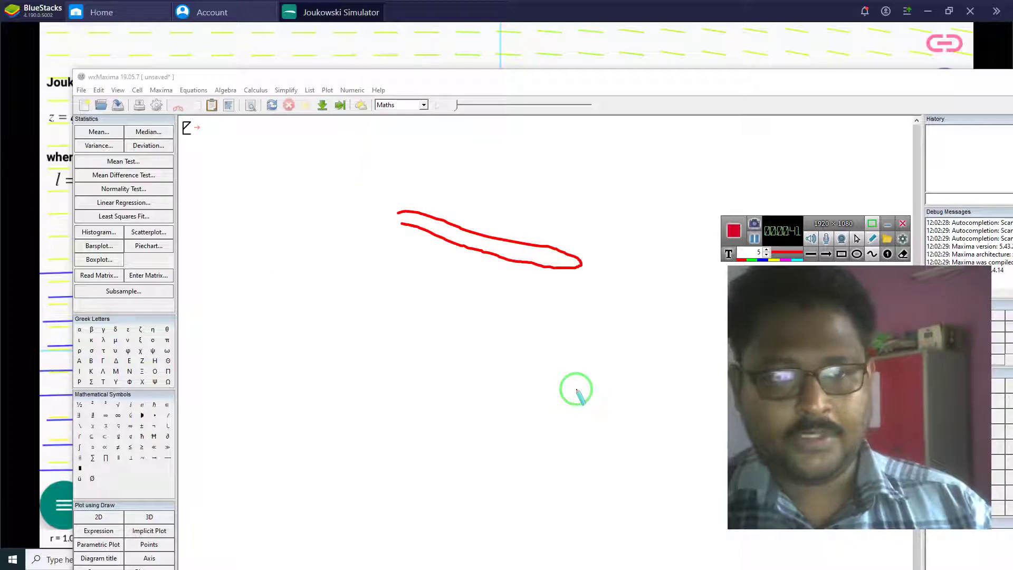
{"action": "mouse_move", "coordinate": [454, 262]}
{"action": "left_mouse_down"}
{"action": "mouse_move", "coordinate": [356, 340]}
{"action": "mouse_move", "coordinate": [545, 287]}
{"action": "mouse_move", "coordinate": [473, 231]}
{"action": "mouse_move", "coordinate": [452, 262]}
{"action": "mouse_move", "coordinate": [581, 302]}
{"action": "mouse_move", "coordinate": [570, 289]}
{"action": "mouse_move", "coordinate": [386, 263]}
{"action": "mouse_move", "coordinate": [386, 232]}
{"action": "mouse_move", "coordinate": [603, 232]}
{"action": "left_mouse_up"}
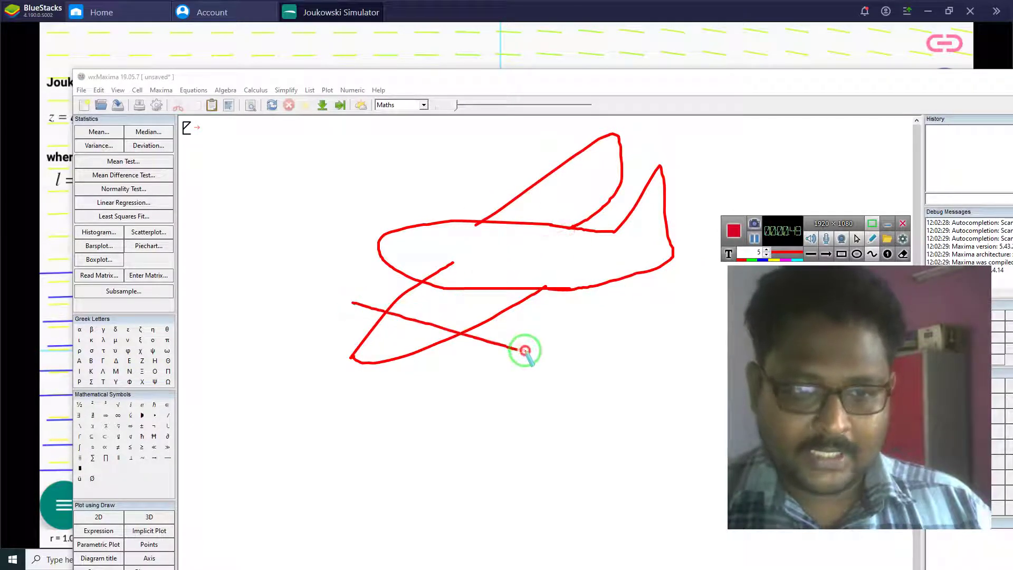
{"action": "mouse_move", "coordinate": [456, 394]}
{"action": "left_mouse_down"}
{"action": "mouse_move", "coordinate": [454, 415]}
{"action": "mouse_move", "coordinate": [628, 420]}
{"action": "mouse_move", "coordinate": [594, 411]}
{"action": "left_mouse_up"}
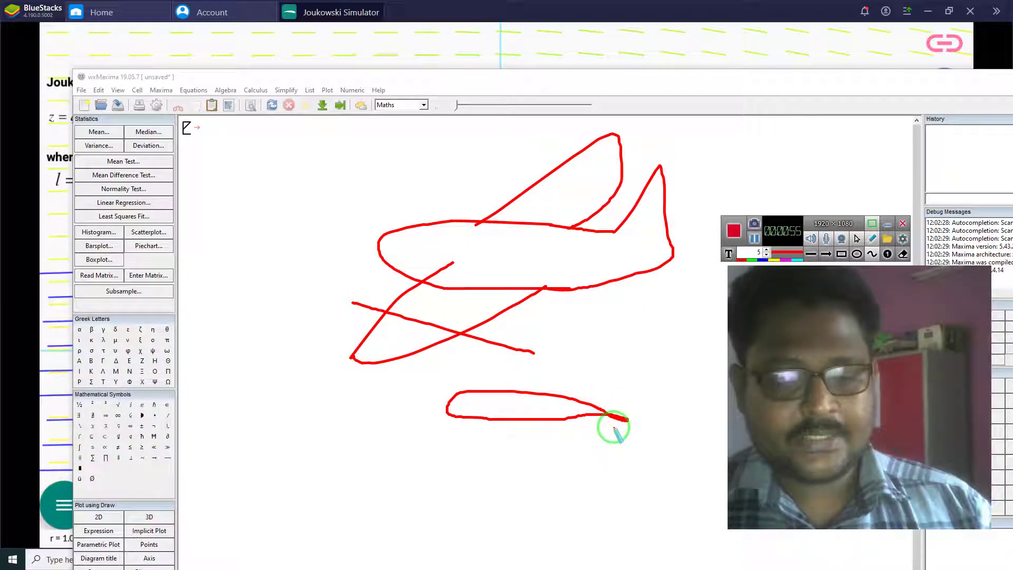
{"action": "mouse_move", "coordinate": [531, 405]}
{"action": "left_mouse_down"}
{"action": "mouse_move", "coordinate": [463, 402]}
{"action": "mouse_move", "coordinate": [488, 414]}
{"action": "mouse_move", "coordinate": [542, 394]}
{"action": "mouse_move", "coordinate": [565, 407]}
{"action": "left_mouse_up"}
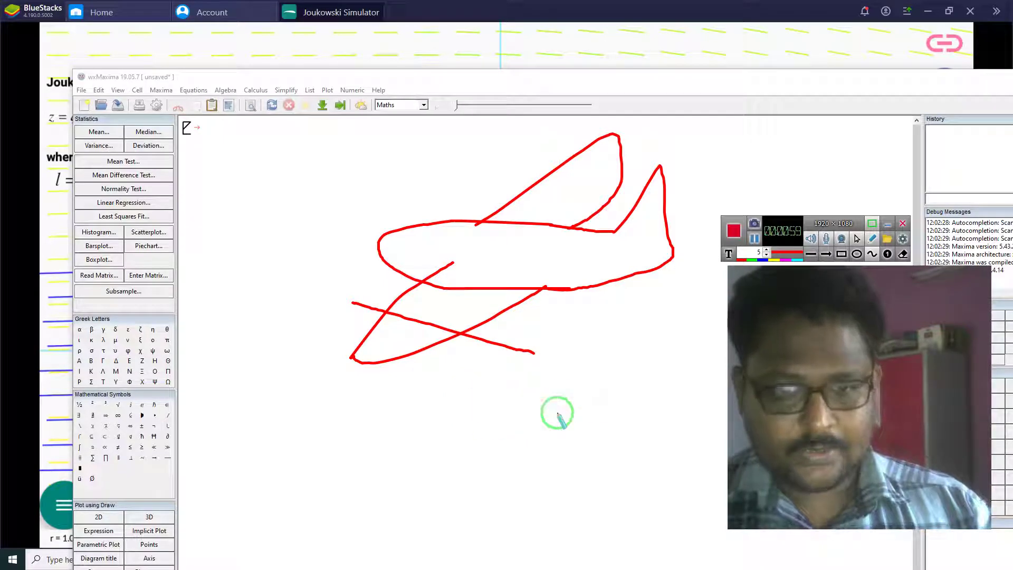
{"action": "mouse_move", "coordinate": [557, 414]}
{"action": "left_mouse_down"}
{"action": "mouse_move", "coordinate": [997, 21]}
{"action": "mouse_move", "coordinate": [954, 87]}
{"action": "left_mouse_up"}
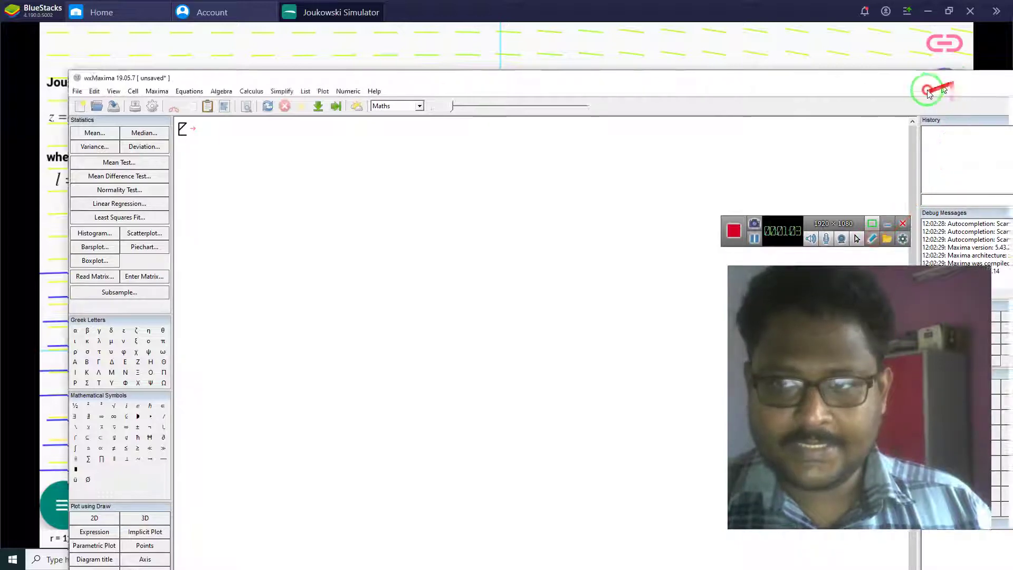
- Switch to the Joukowski Simulator and reduce the airfoil's thickness to xc = 0.0564
{"action": "mouse_move", "coordinate": [875, 104]}
{"action": "left_mouse_down"}
{"action": "mouse_move", "coordinate": [795, 338]}
{"action": "mouse_move", "coordinate": [643, 522]}
{"action": "left_mouse_up"}
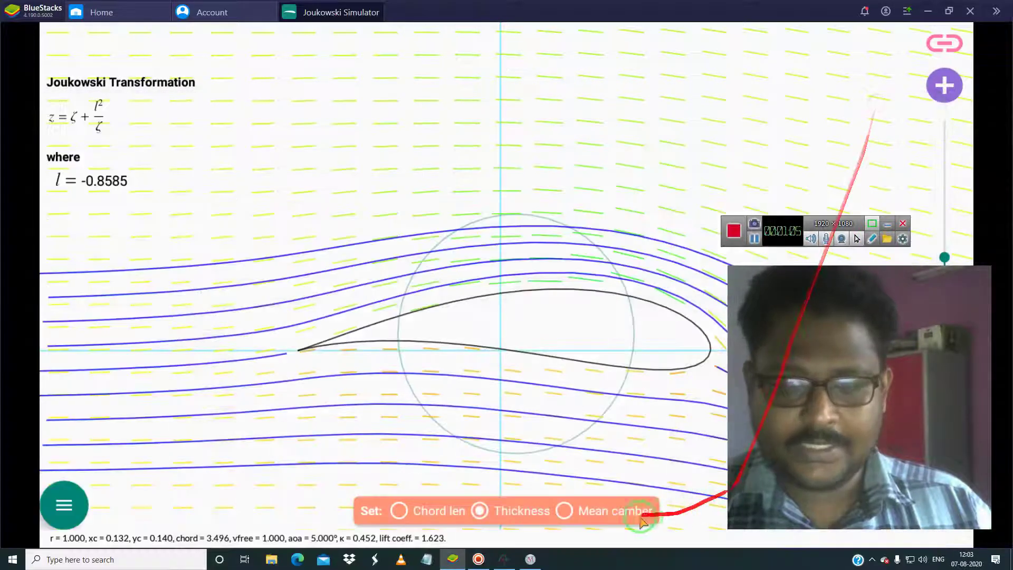
{"action": "left_click_drag", "start_coordinate": [691, 463], "coordinate": [769, 464]}
{"action": "left_click_drag", "start_coordinate": [828, 371], "coordinate": [881, 372]}
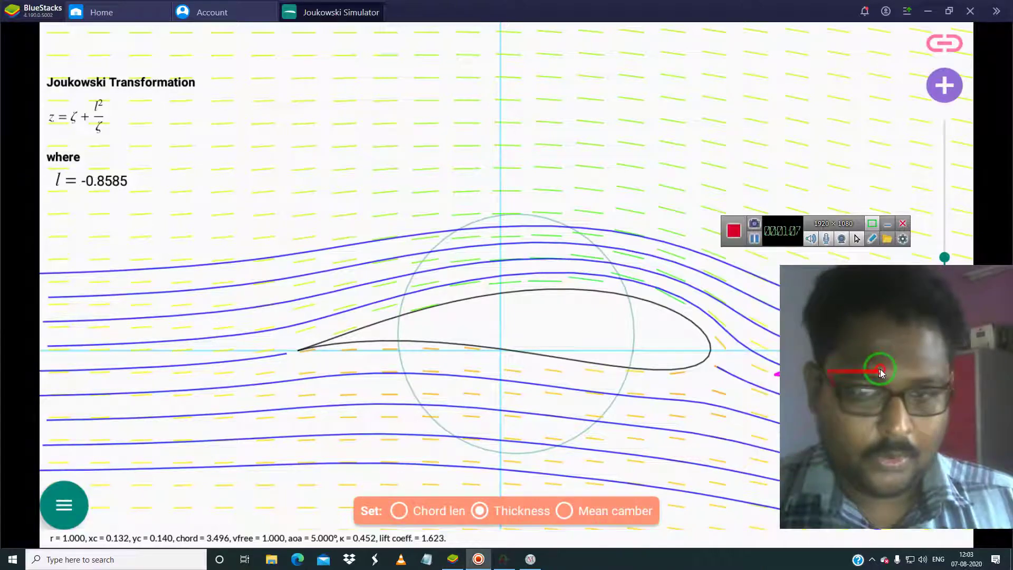
{"action": "left_click_drag", "start_coordinate": [475, 262], "coordinate": [460, 343]}
{"action": "left_click_drag", "start_coordinate": [511, 257], "coordinate": [695, 332]}
{"action": "mouse_move", "coordinate": [681, 288]}
{"action": "left_mouse_down"}
{"action": "mouse_move", "coordinate": [380, 310]}
{"action": "mouse_move", "coordinate": [521, 328]}
{"action": "left_mouse_up"}
{"action": "left_click_drag", "start_coordinate": [153, 190], "coordinate": [222, 323]}
{"action": "mouse_move", "coordinate": [296, 409]}
{"action": "left_mouse_down"}
{"action": "mouse_move", "coordinate": [423, 539]}
{"action": "mouse_move", "coordinate": [786, 359]}
{"action": "left_mouse_up"}
{"action": "mouse_move", "coordinate": [680, 358]}
{"action": "left_mouse_down"}
{"action": "mouse_move", "coordinate": [593, 445]}
{"action": "mouse_move", "coordinate": [898, 356]}
{"action": "mouse_move", "coordinate": [448, 348]}
{"action": "mouse_move", "coordinate": [233, 128]}
{"action": "mouse_move", "coordinate": [199, 122]}
{"action": "mouse_move", "coordinate": [194, 110]}
{"action": "mouse_move", "coordinate": [107, 110]}
{"action": "mouse_move", "coordinate": [944, 257]}
{"action": "mouse_move", "coordinate": [944, 201]}
{"action": "mouse_move", "coordinate": [952, 275]}
{"action": "left_mouse_up"}
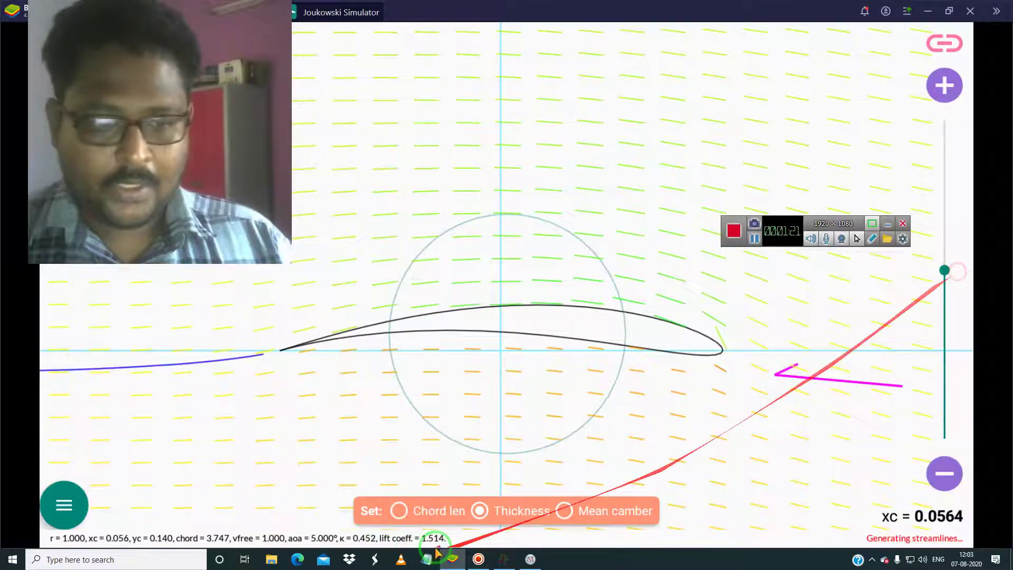
{"action": "left_click_drag", "start_coordinate": [213, 178], "coordinate": [834, 401]}
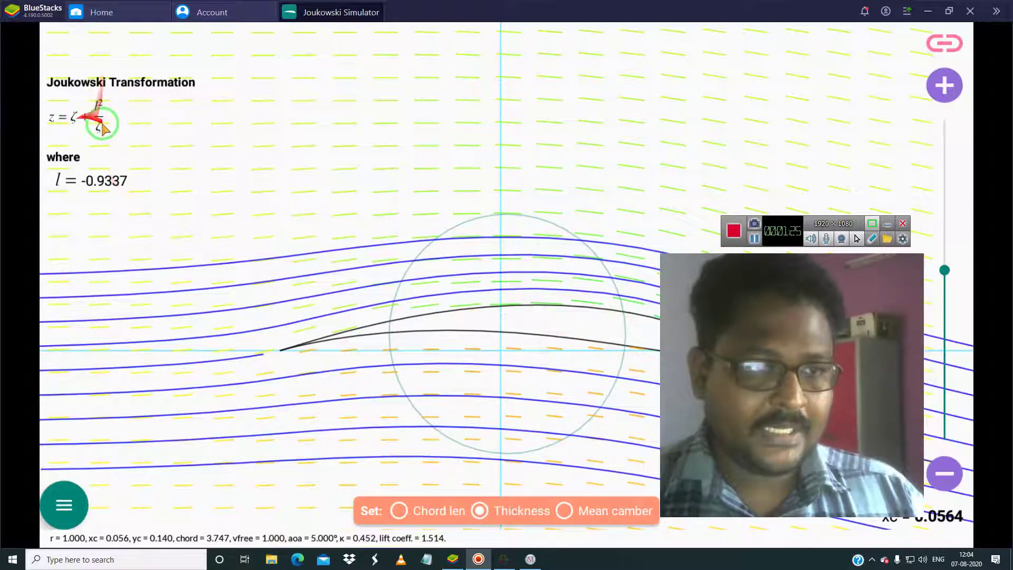
- Launch 3D-XplorMath-J from the mathematics folder in Pictures and close the File Explorer windows
{"action": "left_click", "coordinate": [270, 560]}
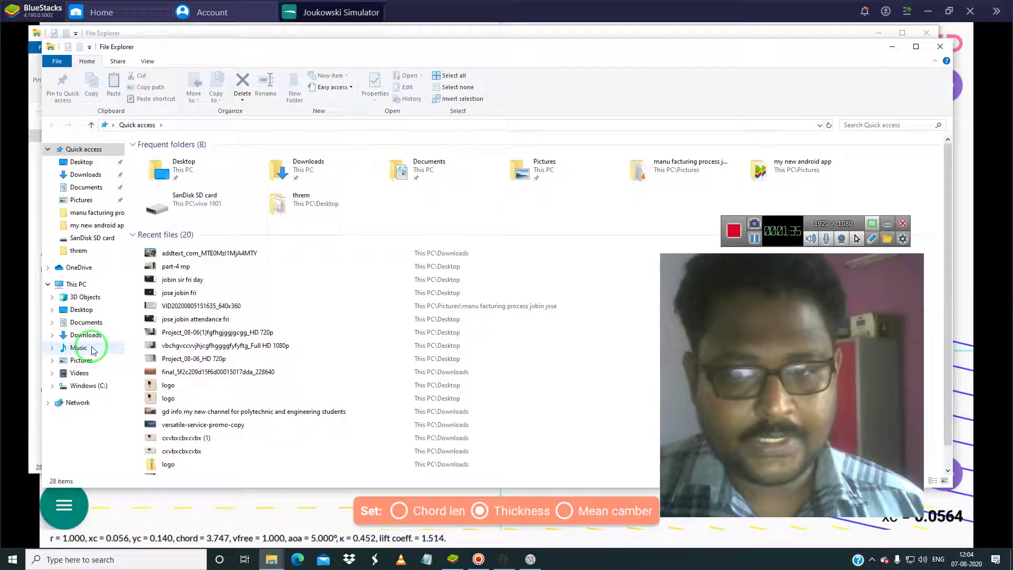
{"action": "left_click", "coordinate": [82, 360]}
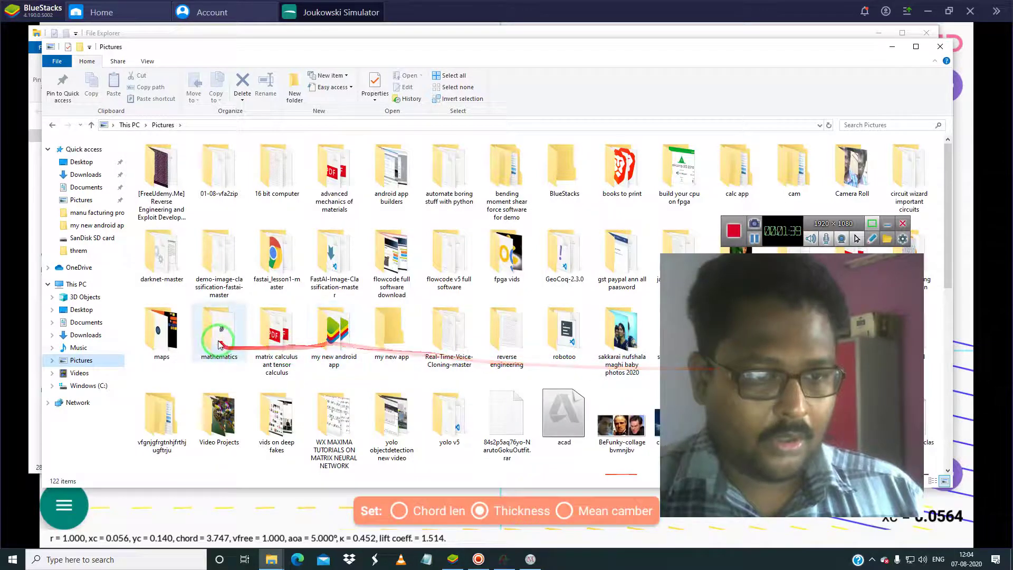
{"action": "left_click", "coordinate": [220, 344]}
{"action": "double_click", "coordinate": [220, 344]}
{"action": "left_click", "coordinate": [160, 166]}
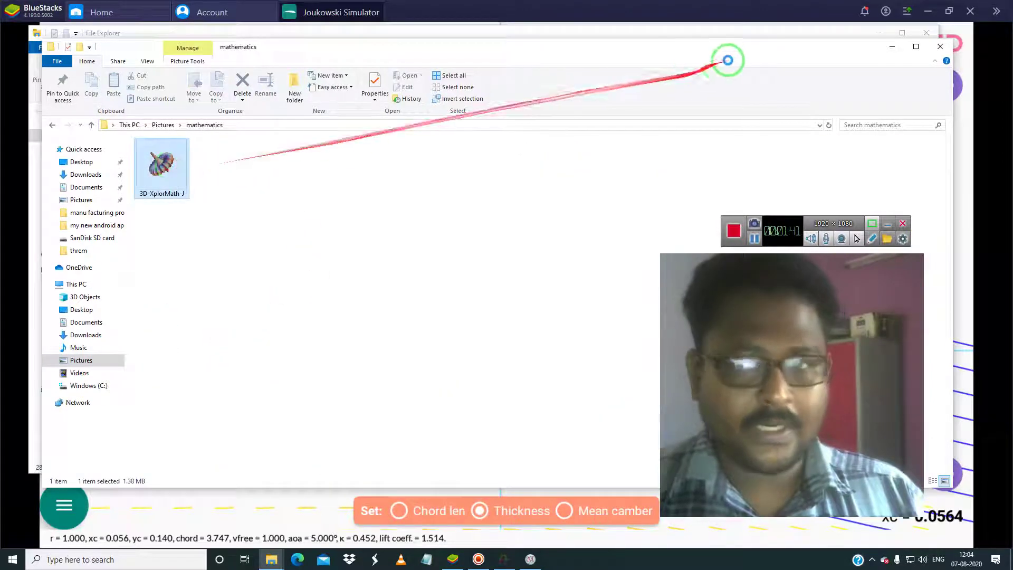
{"action": "left_click", "coordinate": [933, 50]}
{"action": "left_click", "coordinate": [926, 33]}
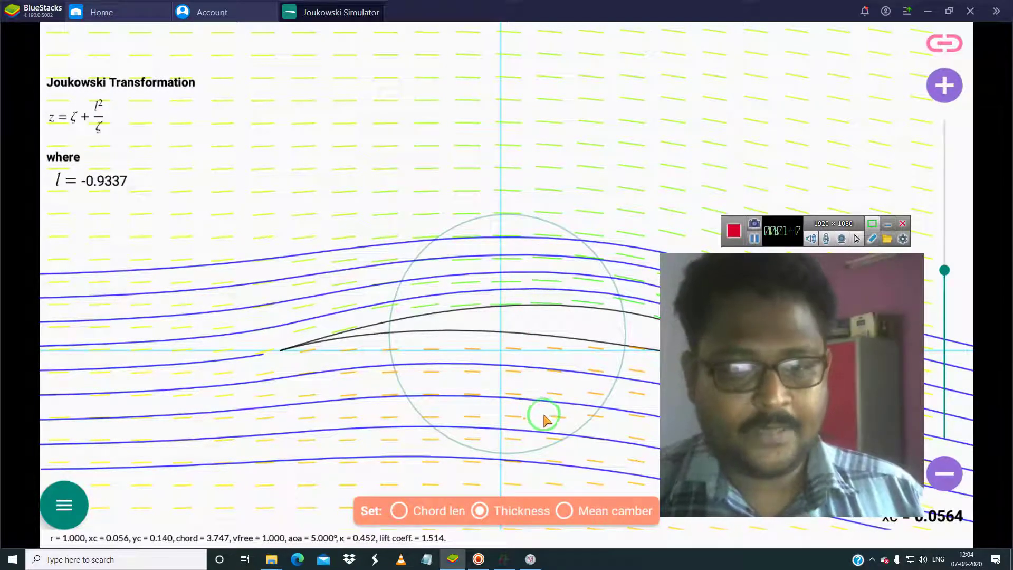
- Choose the Conformal Maps gallery in a maximized 3D-XplorMath-J window and start a user-defined conformal map
{"action": "left_click", "coordinate": [557, 560]}
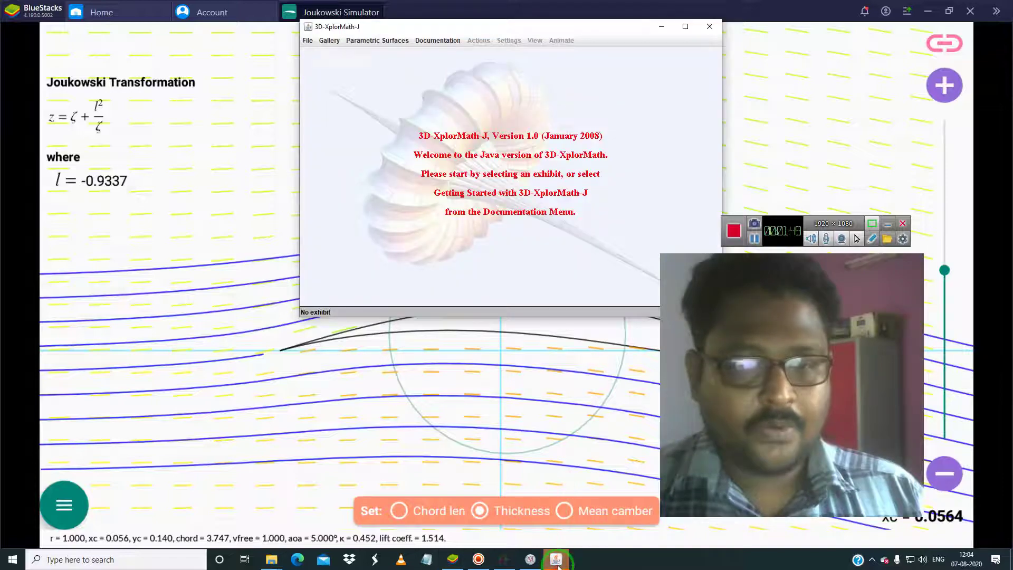
{"action": "left_click", "coordinate": [329, 41]}
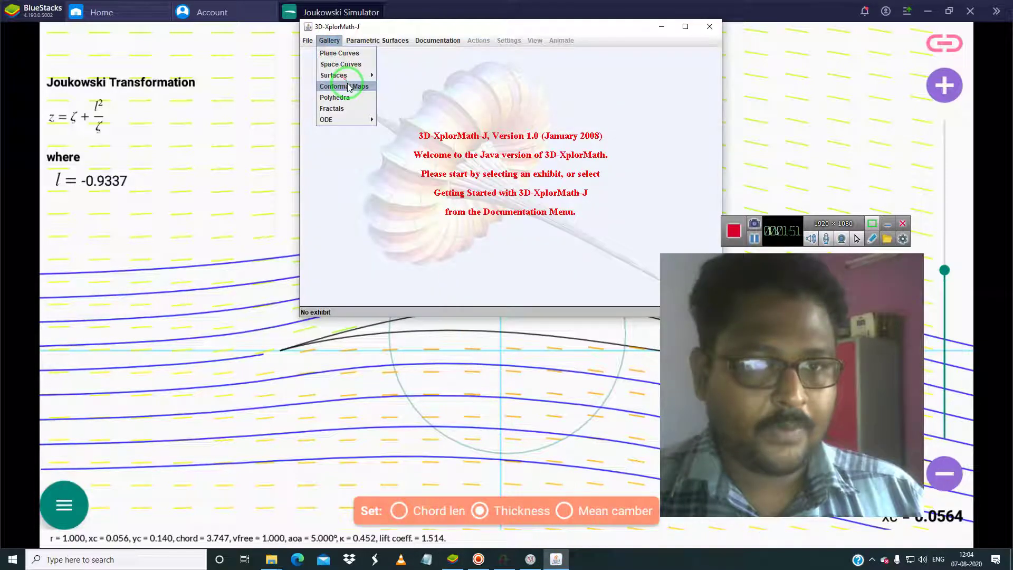
{"action": "left_click", "coordinate": [343, 86]}
{"action": "double_click", "coordinate": [501, 26]}
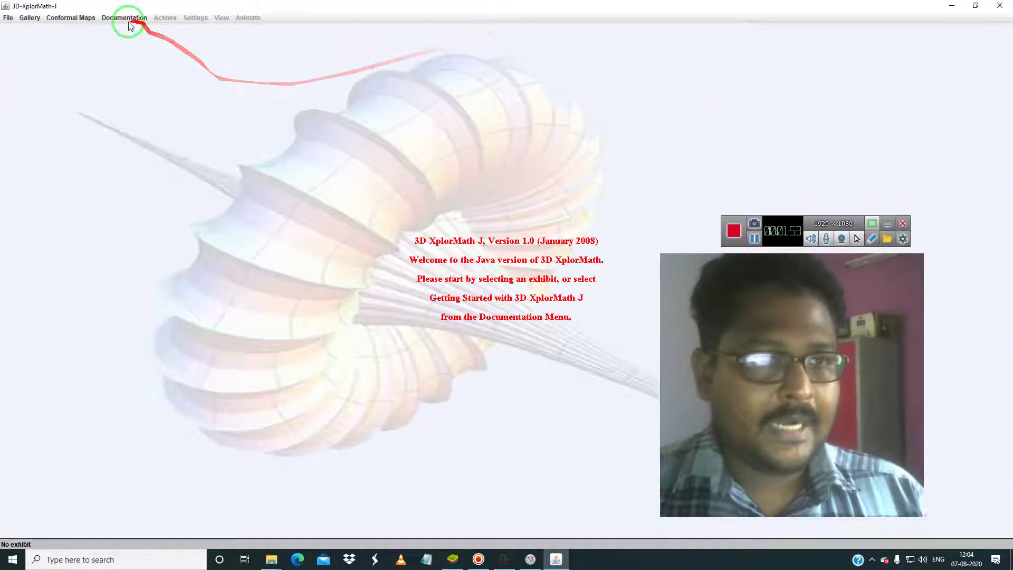
{"action": "left_click", "coordinate": [67, 18]}
{"action": "left_click", "coordinate": [101, 137]}
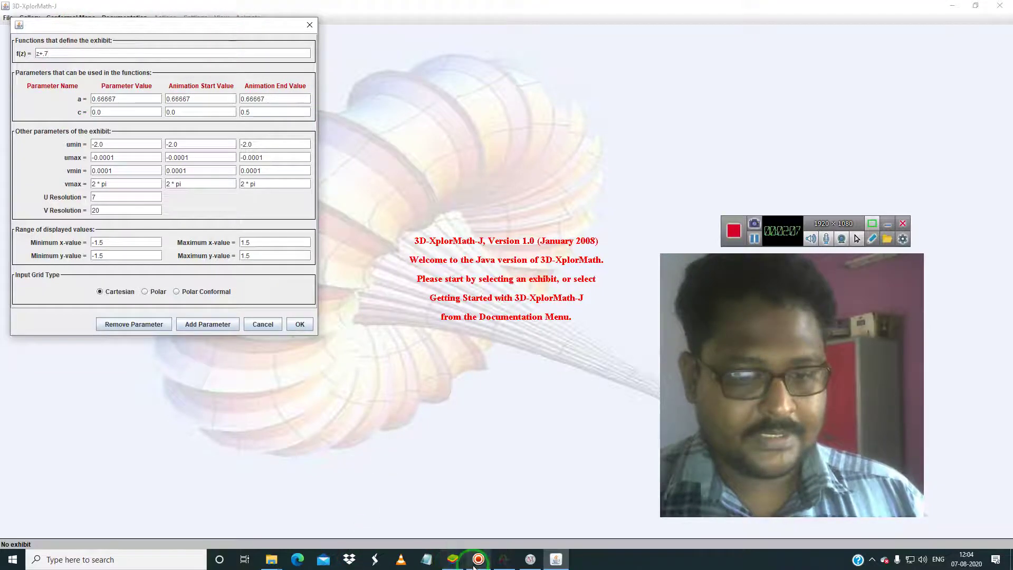
- Define the conformal map function as f(z) = z+(.7/(z)) and create the exhibit
{"action": "left_click", "coordinate": [454, 559]}
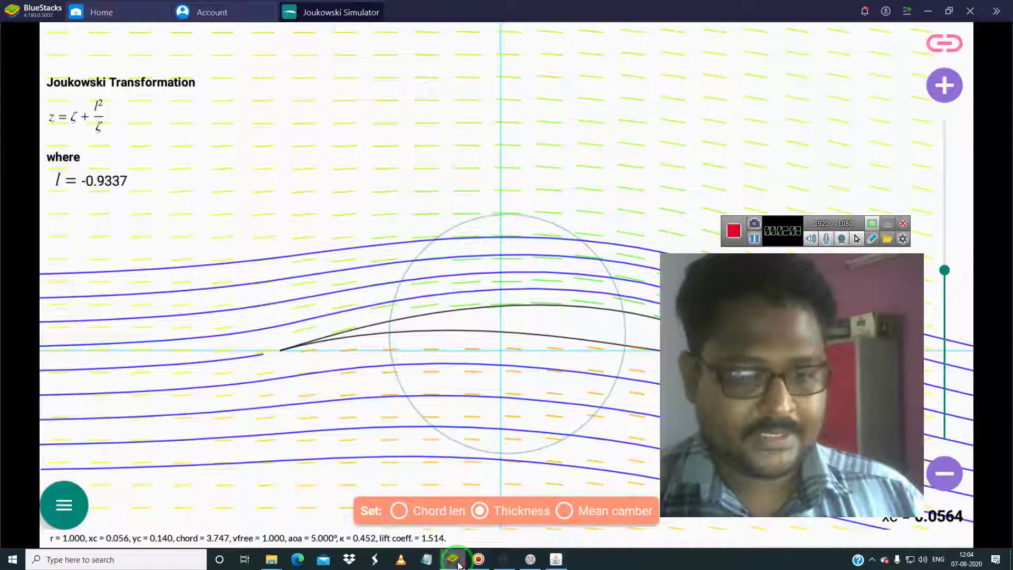
{"action": "left_click", "coordinate": [554, 555]}
{"action": "type", "text": "("}
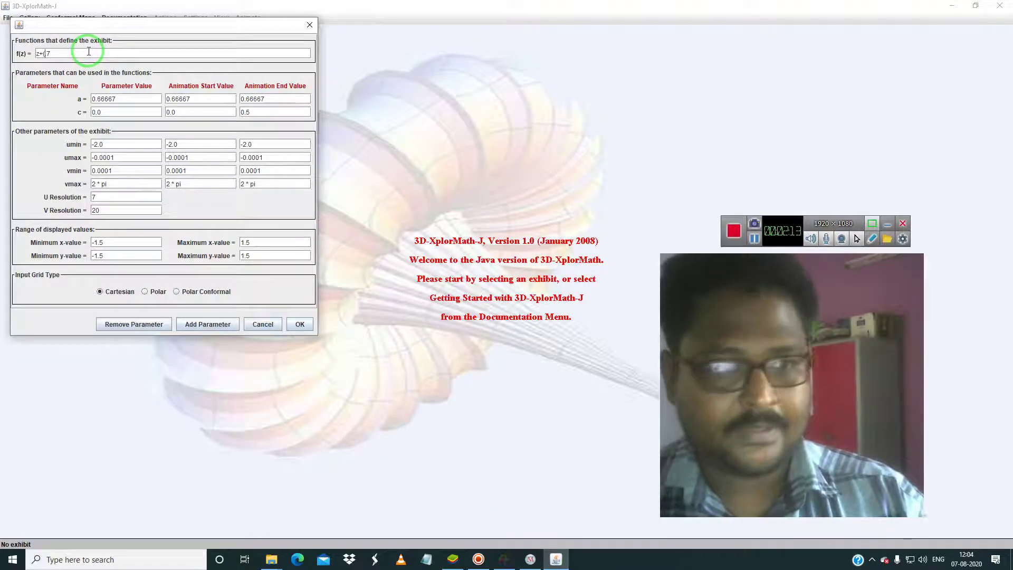
{"action": "type", "text": ".7/(z"}
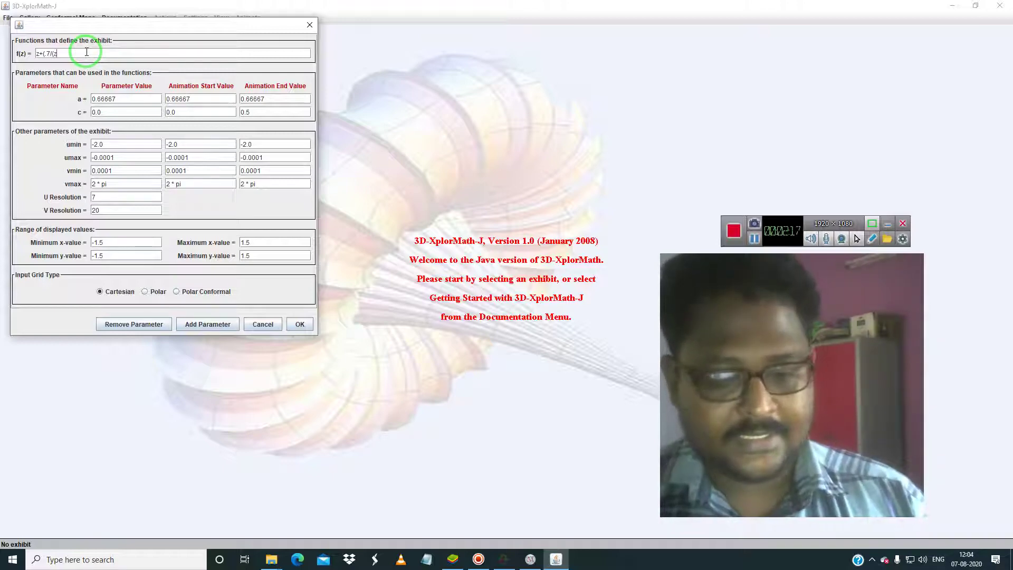
{"action": "type", "text": "))"}
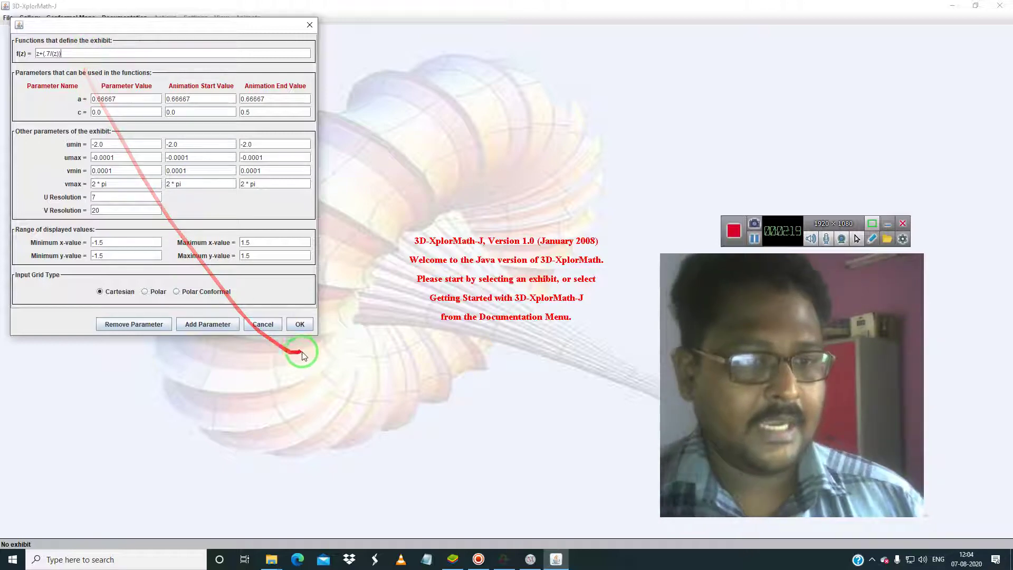
{"action": "left_click", "coordinate": [299, 325]}
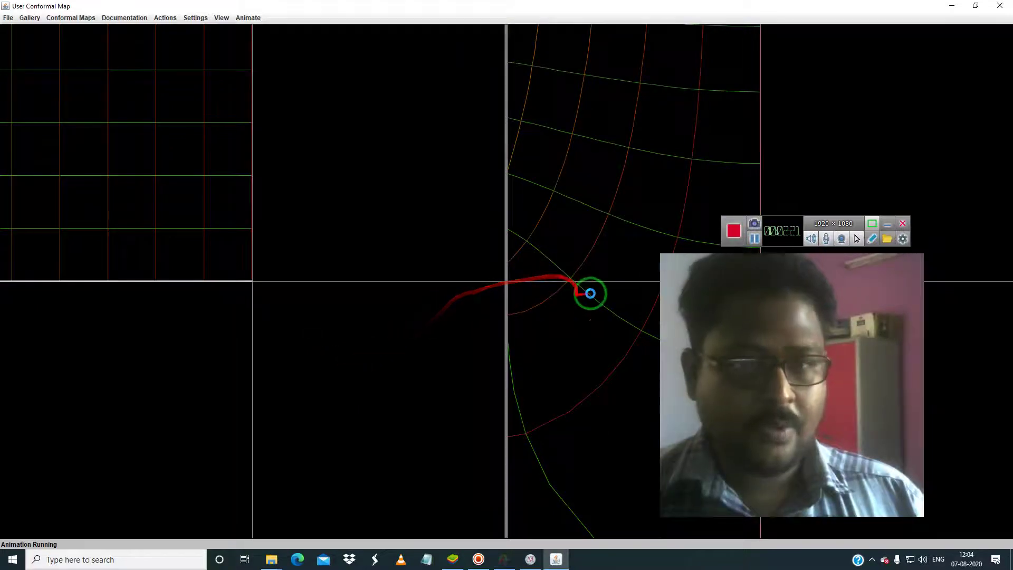
- Create the user conformal map again with the whole domain grid and its image in view
{"action": "left_click_drag", "start_coordinate": [720, 344], "coordinate": [875, 367]}
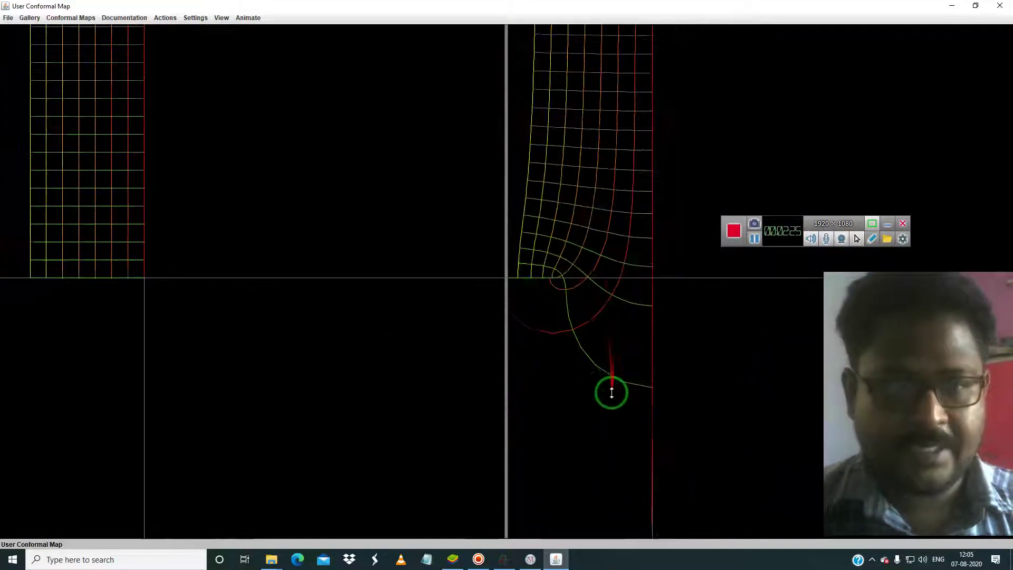
{"action": "left_click", "coordinate": [170, 22]}
{"action": "left_click", "coordinate": [174, 30]}
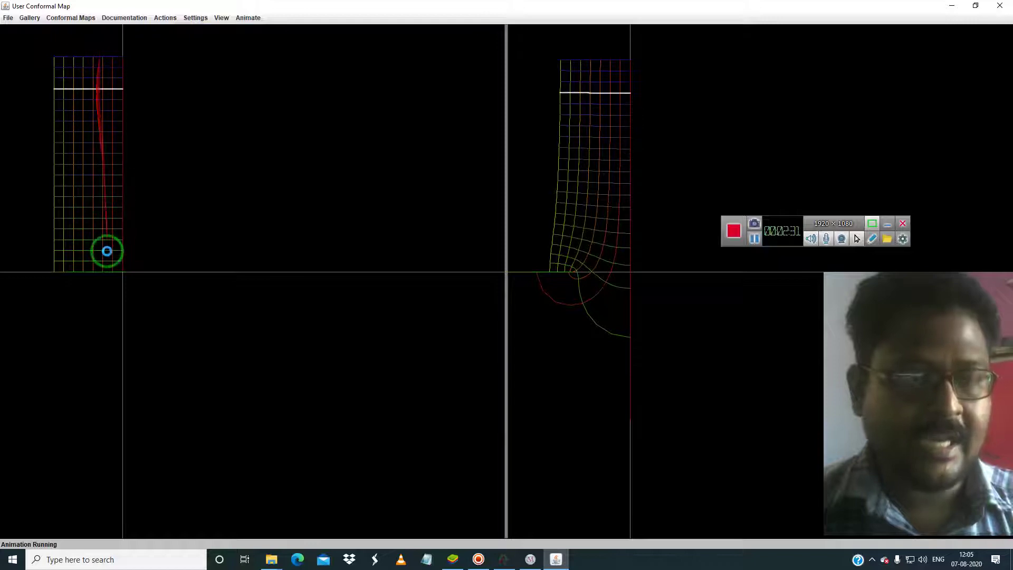
- Draw a circle by mouse over the lower end of the domain grid, beside the origin
{"action": "left_click", "coordinate": [171, 18]}
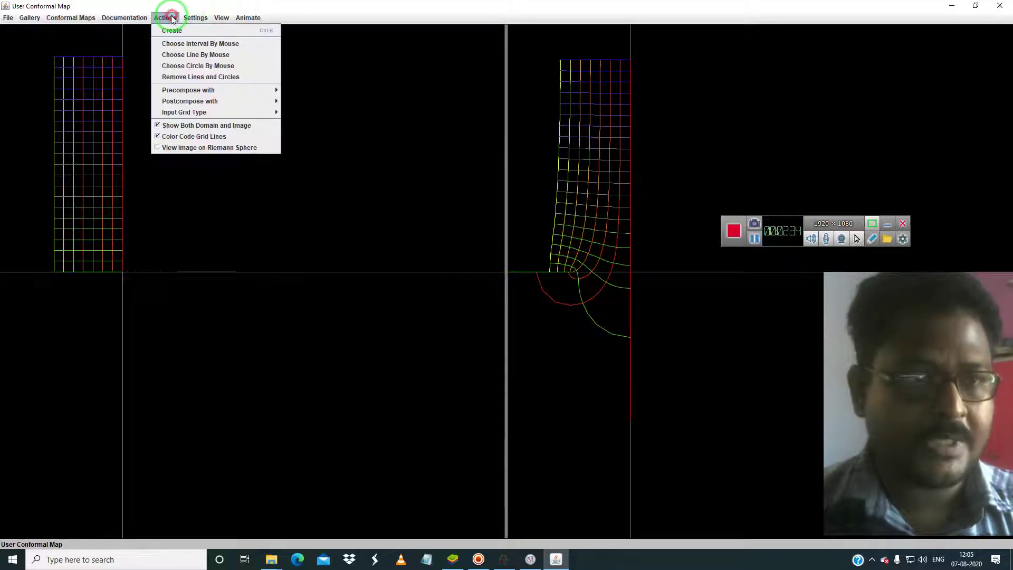
{"action": "left_click", "coordinate": [207, 66]}
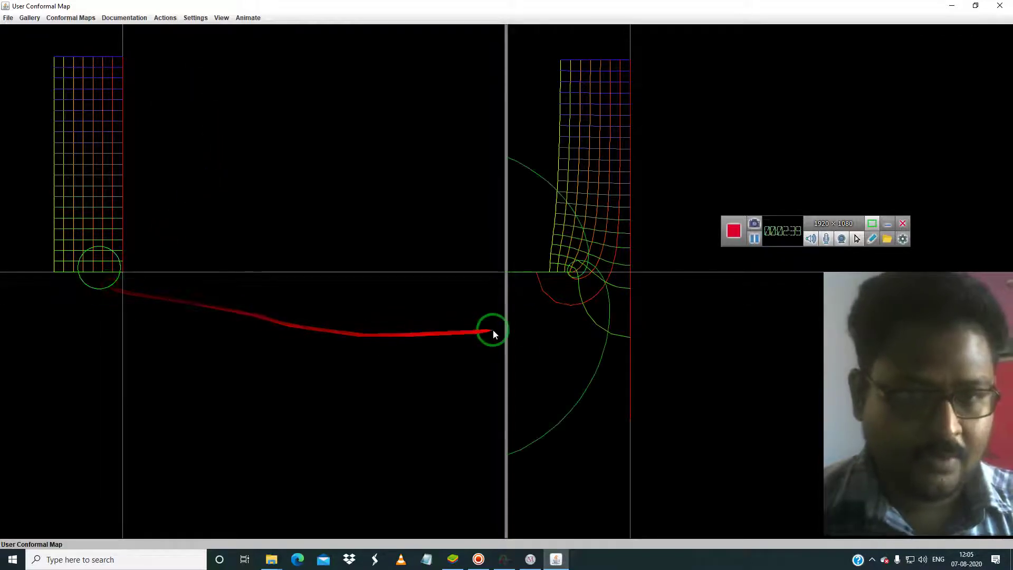
{"action": "left_click_drag", "start_coordinate": [595, 285], "coordinate": [641, 353]}
{"action": "left_click_drag", "start_coordinate": [588, 308], "coordinate": [150, 21]}
- Draw a second, smaller circle in the domain, overlapping the first one and enclosing the origin
{"action": "left_click", "coordinate": [158, 19]}
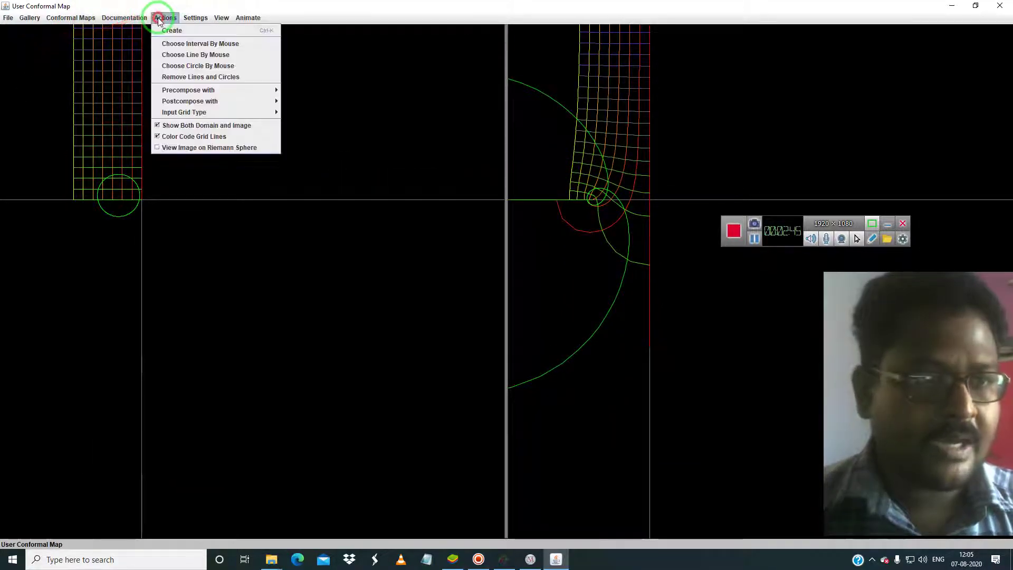
{"action": "left_click", "coordinate": [182, 54]}
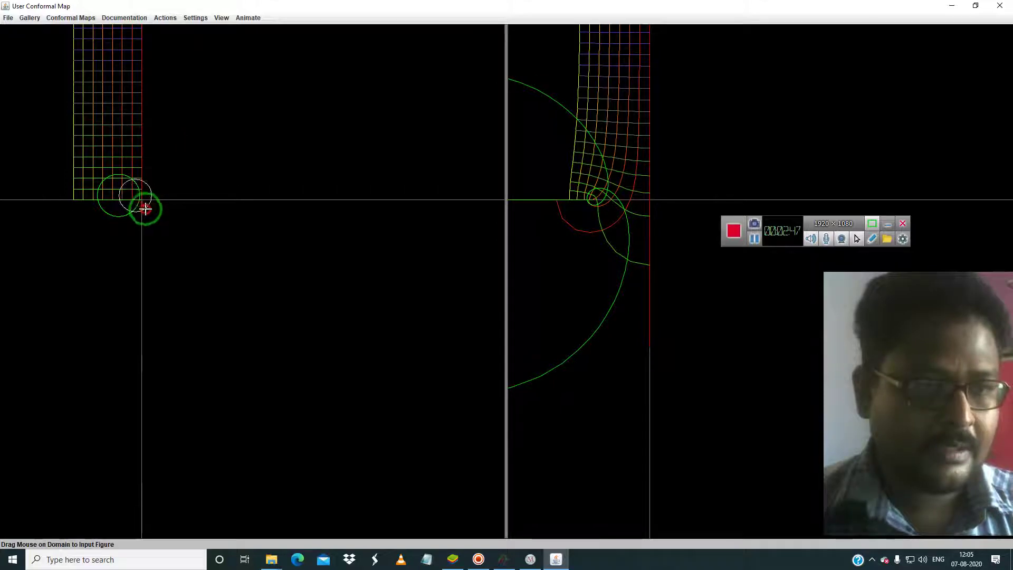
{"action": "left_click_drag", "start_coordinate": [145, 208], "coordinate": [594, 302]}
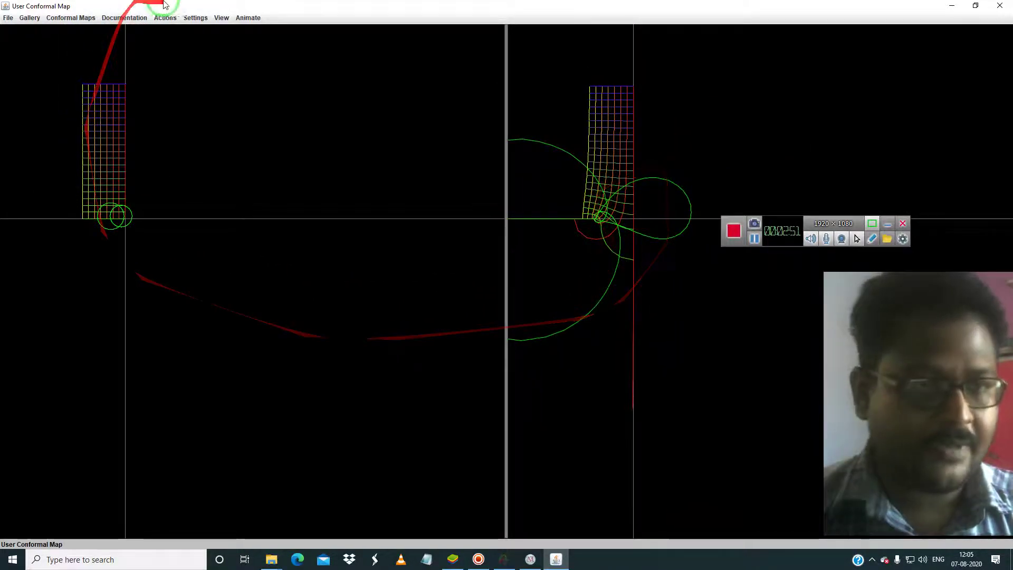
- Remove the existing lines and circles and draw a new circle nearly centred on the domain's origin
{"action": "left_click", "coordinate": [166, 18]}
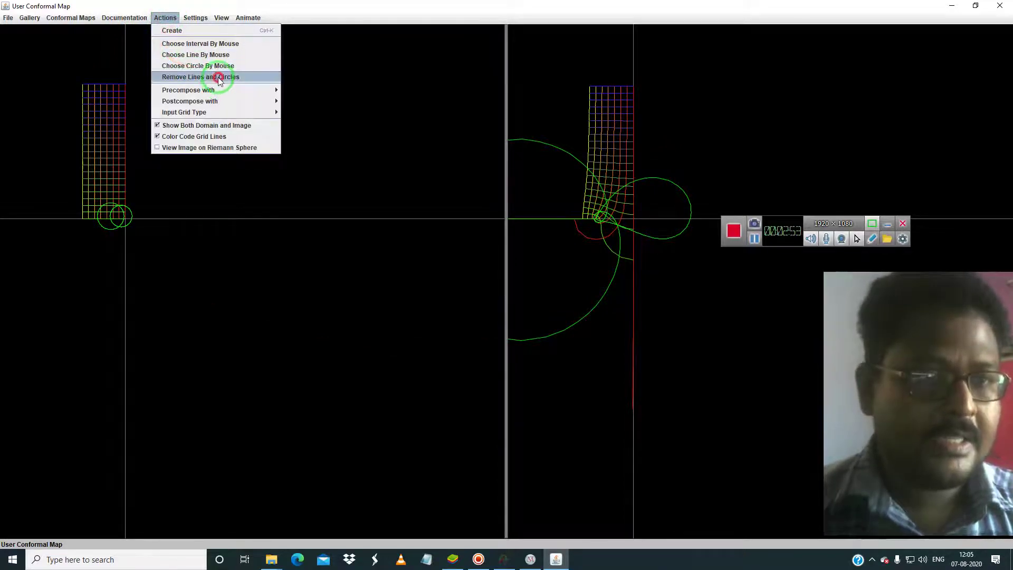
{"action": "left_click", "coordinate": [220, 78]}
{"action": "left_click", "coordinate": [165, 19]}
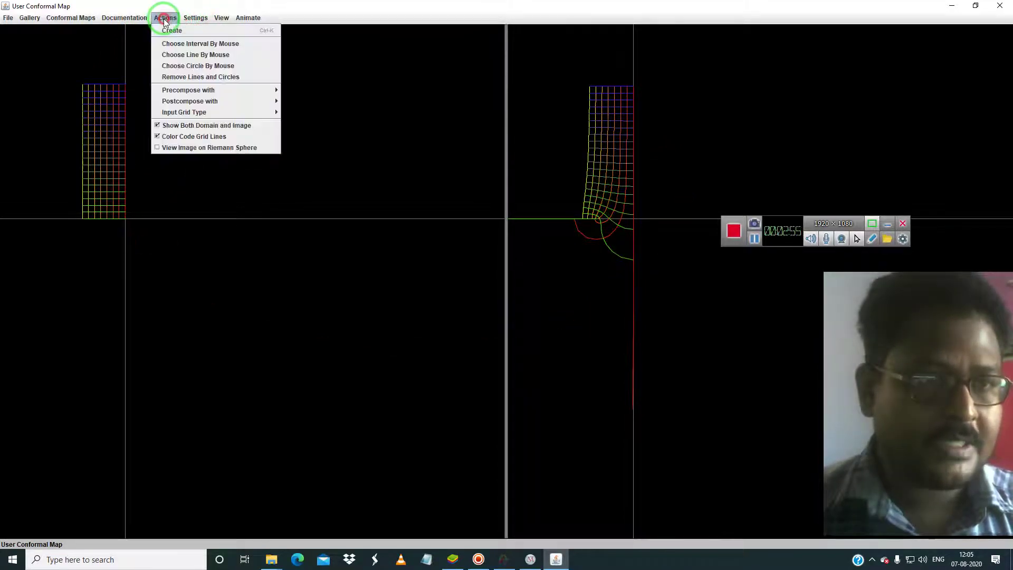
{"action": "left_click", "coordinate": [187, 67]}
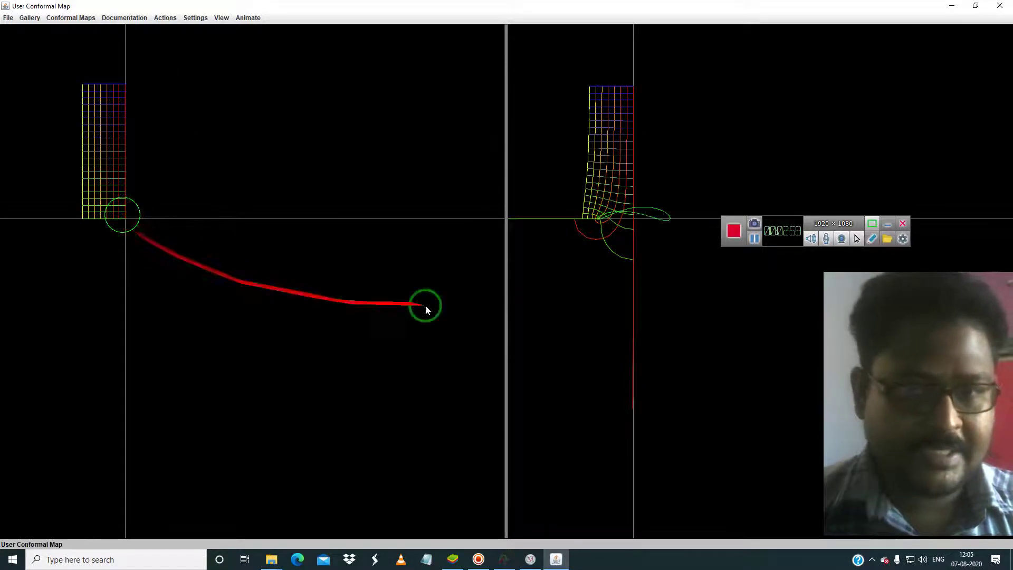
- Draw a second, slightly larger circle in the domain, centred on the origin and overlapping the existing one
{"action": "left_click_drag", "start_coordinate": [629, 245], "coordinate": [493, 159]}
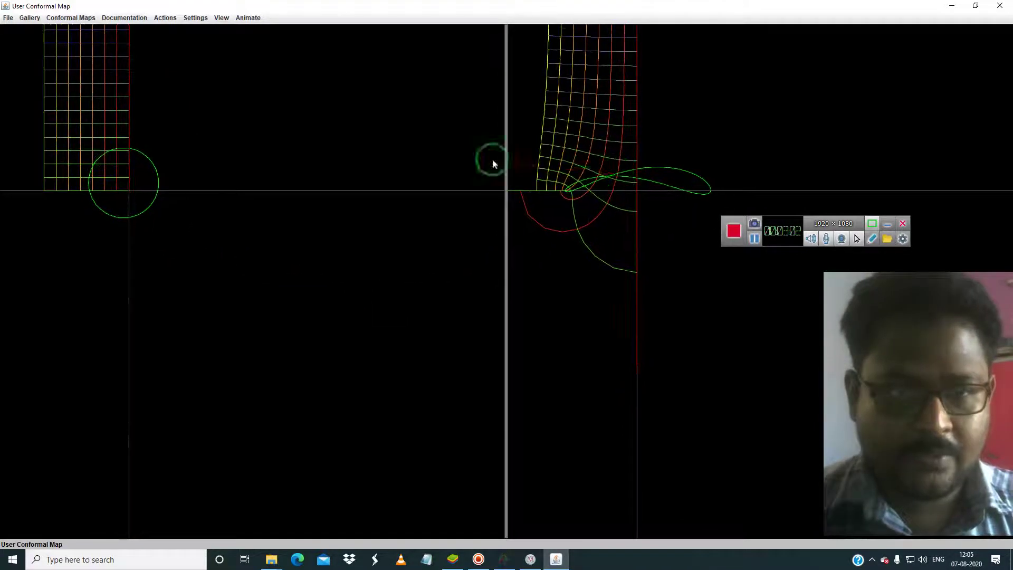
{"action": "left_click", "coordinate": [163, 19]}
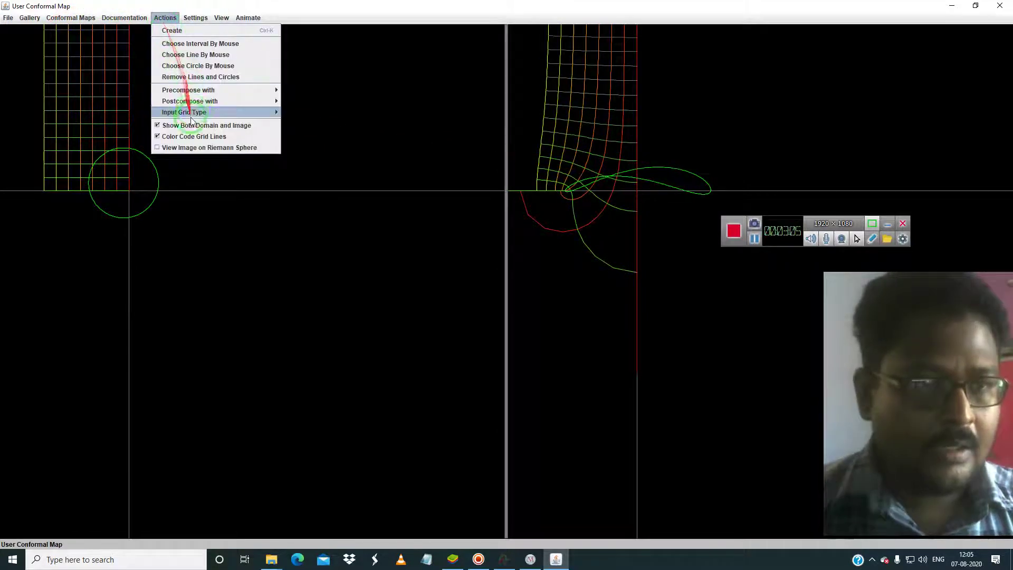
{"action": "left_click", "coordinate": [200, 66]}
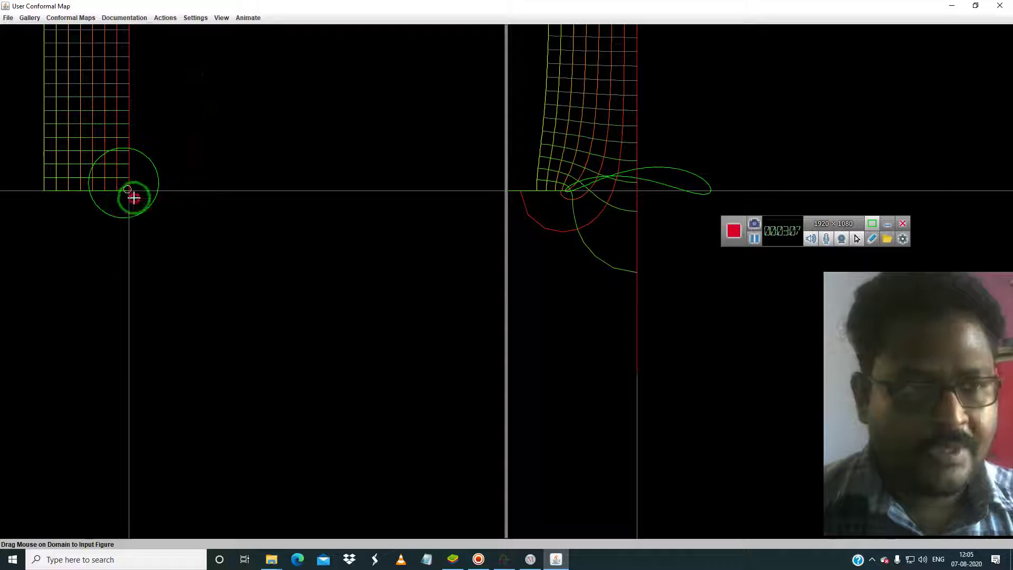
{"action": "left_click_drag", "start_coordinate": [144, 228], "coordinate": [146, 230]}
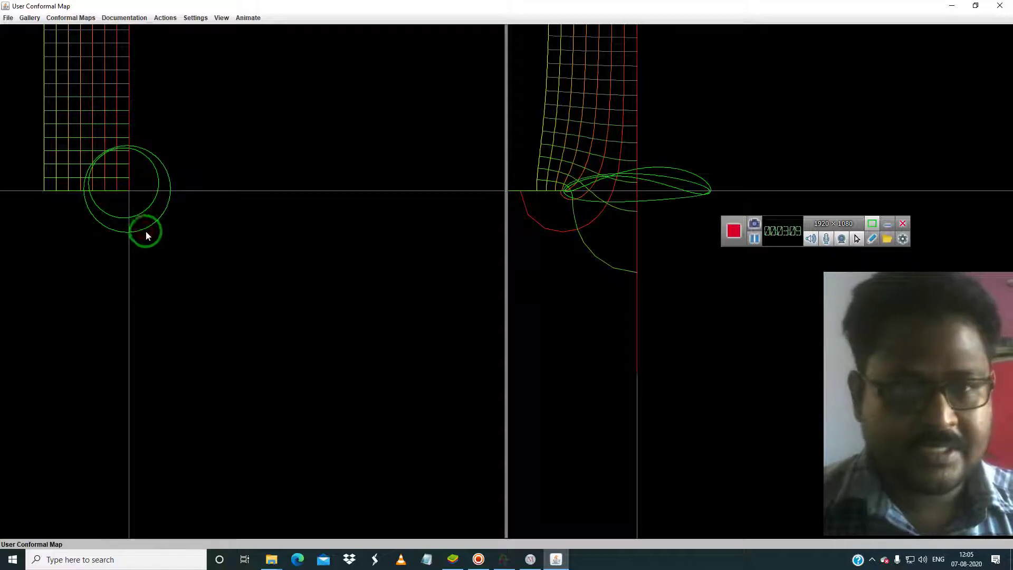
- Remove all lines and circles and draw a new circle centred just above the domain's origin
{"action": "left_click", "coordinate": [167, 21]}
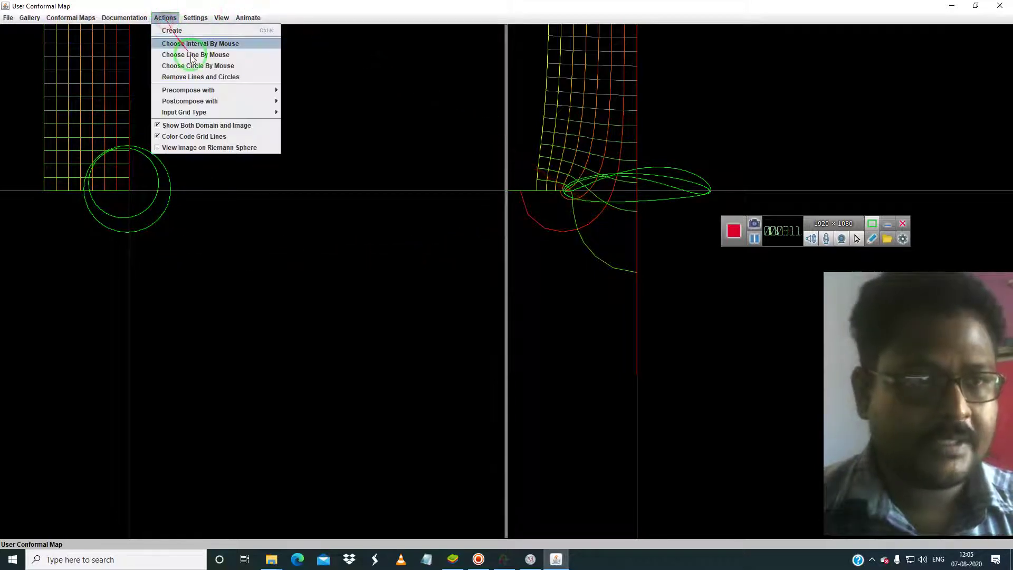
{"action": "left_click", "coordinate": [201, 77]}
{"action": "left_click", "coordinate": [163, 19]}
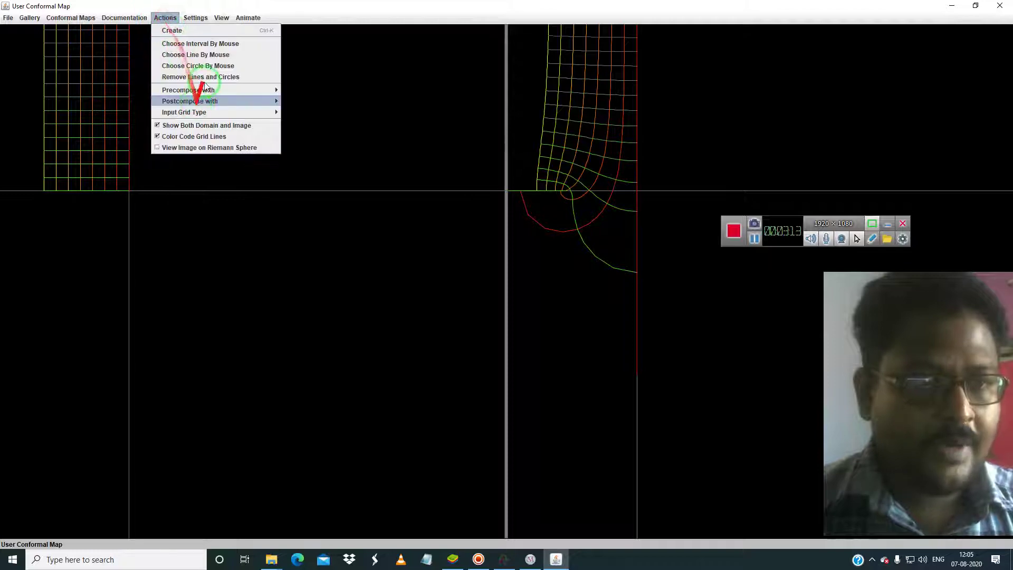
{"action": "left_click", "coordinate": [204, 65]}
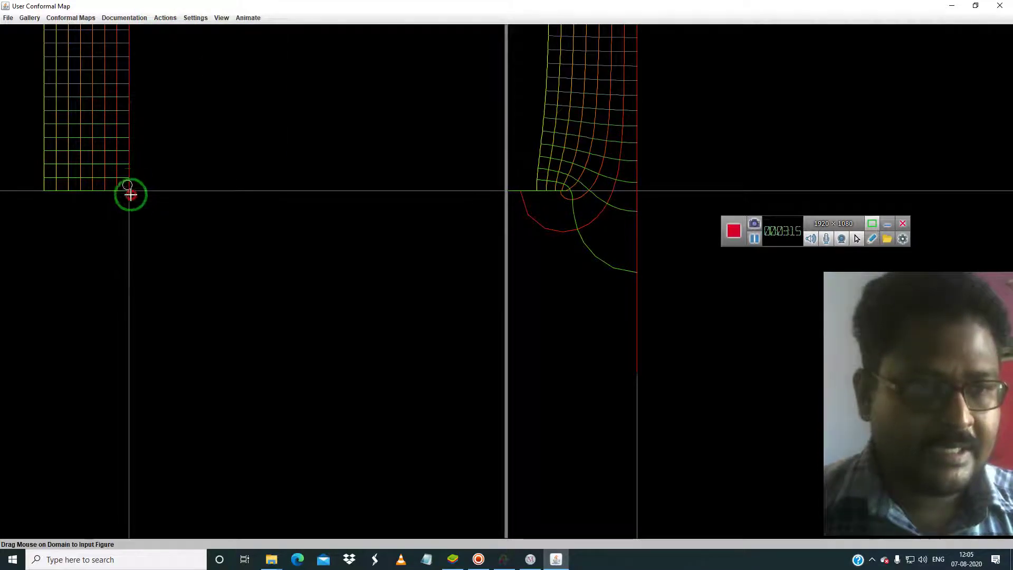
- Clear the lines and circles again and draw another circle by mouse near the domain's origin
{"action": "left_click", "coordinate": [165, 22]}
{"action": "left_click", "coordinate": [205, 75]}
{"action": "left_click", "coordinate": [177, 19]}
{"action": "left_click", "coordinate": [200, 67]}
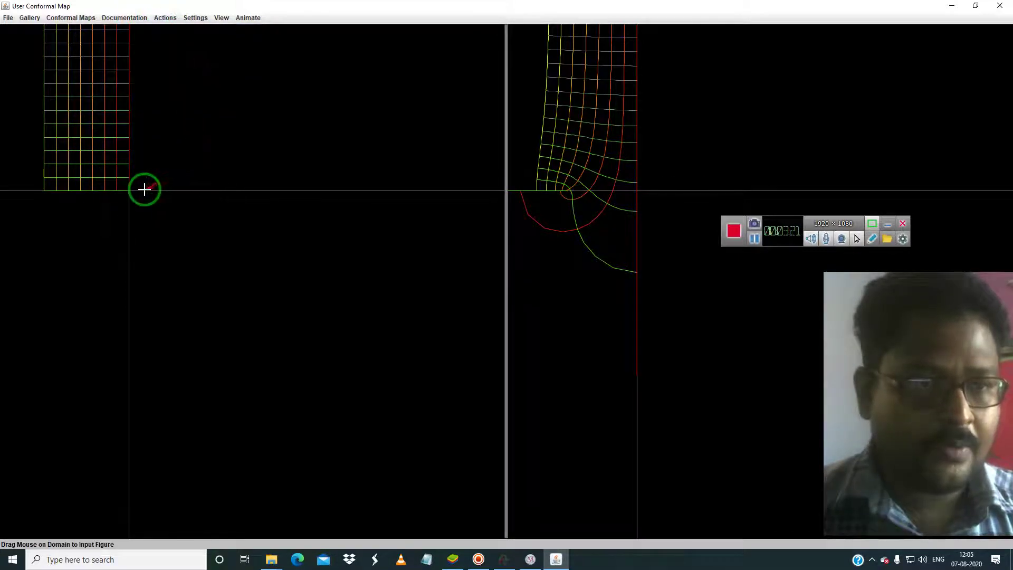
{"action": "left_click_drag", "start_coordinate": [154, 214], "coordinate": [429, 566]}
- Switch to the Joukowski Simulator in BlueStacks and increase the airfoil's chord length to about 3.978
{"action": "left_click", "coordinate": [443, 562]}
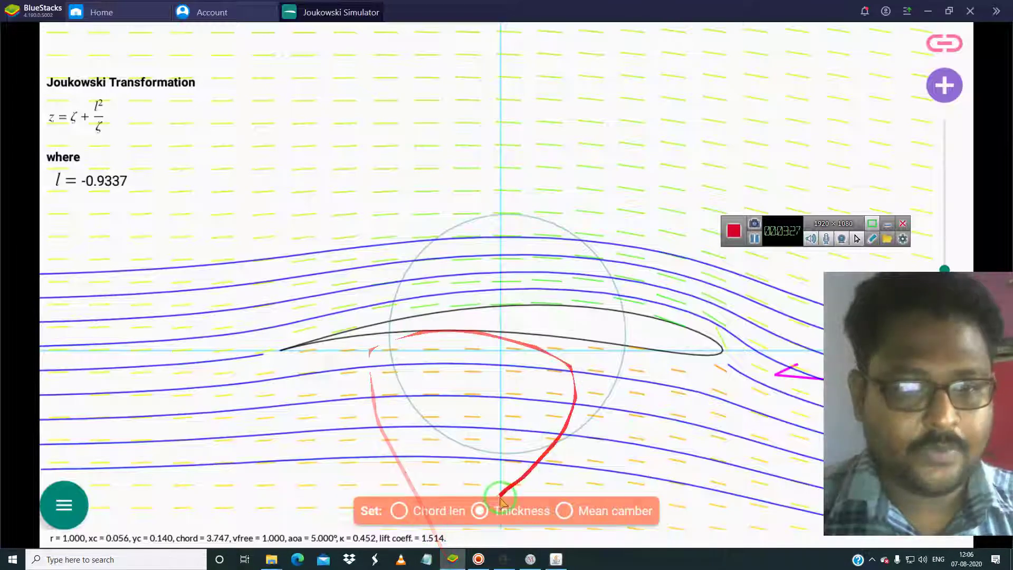
{"action": "left_click", "coordinate": [417, 511]}
{"action": "left_click_drag", "start_coordinate": [939, 419], "coordinate": [989, 275]}
{"action": "left_click_drag", "start_coordinate": [945, 238], "coordinate": [112, 185]}
{"action": "mouse_move", "coordinate": [108, 149]}
{"action": "left_mouse_down"}
{"action": "mouse_move", "coordinate": [744, 373]}
{"action": "mouse_move", "coordinate": [850, 377]}
{"action": "mouse_move", "coordinate": [704, 381]}
{"action": "left_mouse_up"}
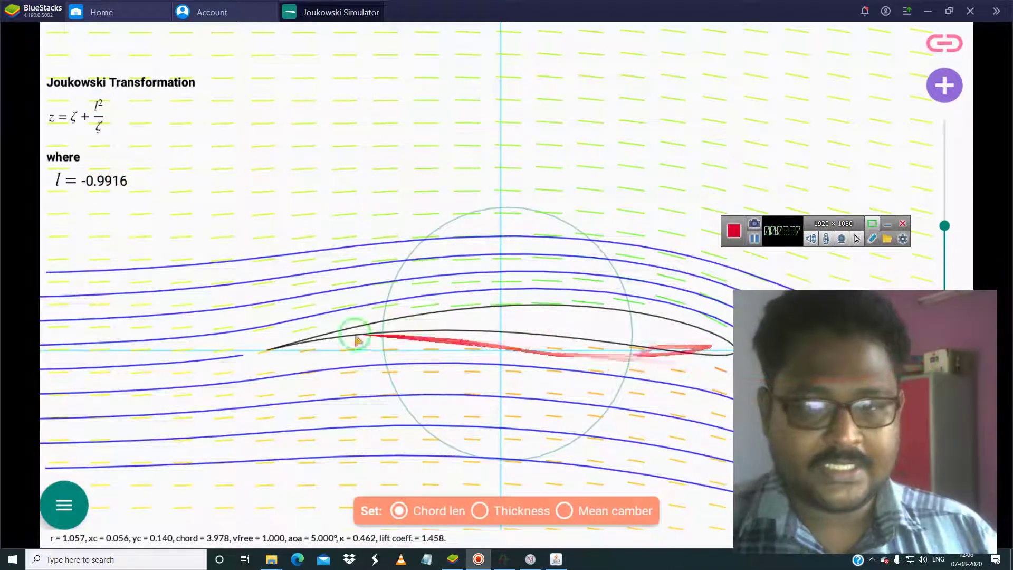
- Switch to wxMaxima and evaluate the Joukowski expression (z)+(l^2/(z)); in a new cell
{"action": "left_click_drag", "start_coordinate": [871, 395], "coordinate": [520, 559]}
{"action": "left_click", "coordinate": [530, 559]}
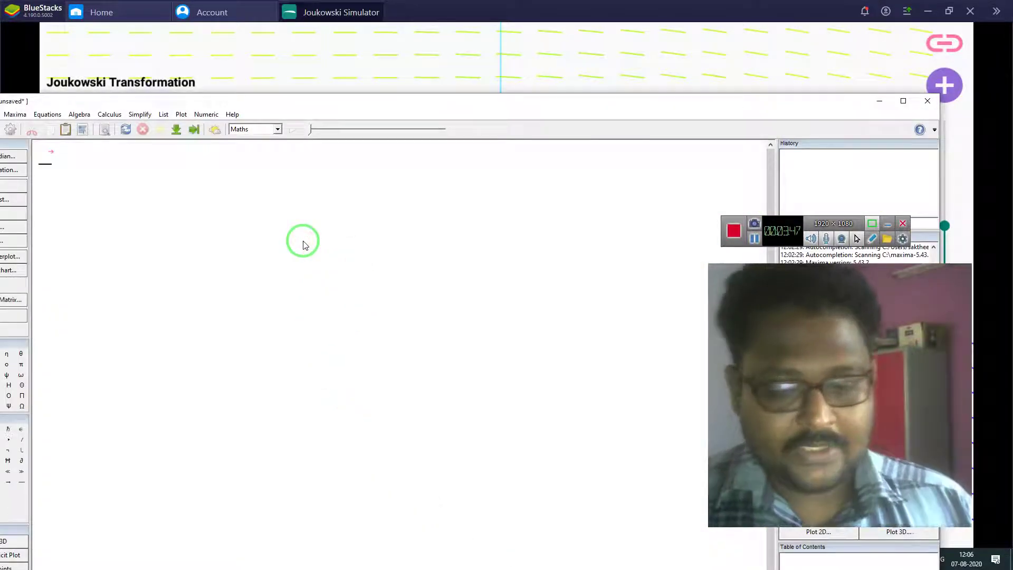
{"action": "type", "text": "z)"}
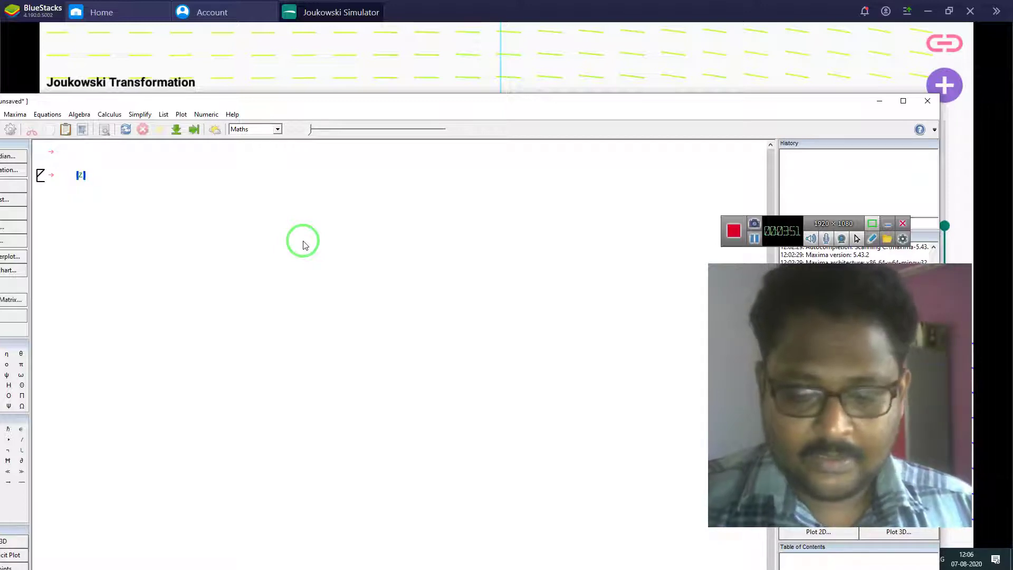
{"action": "type", "text": "+(l^2/(z));"}
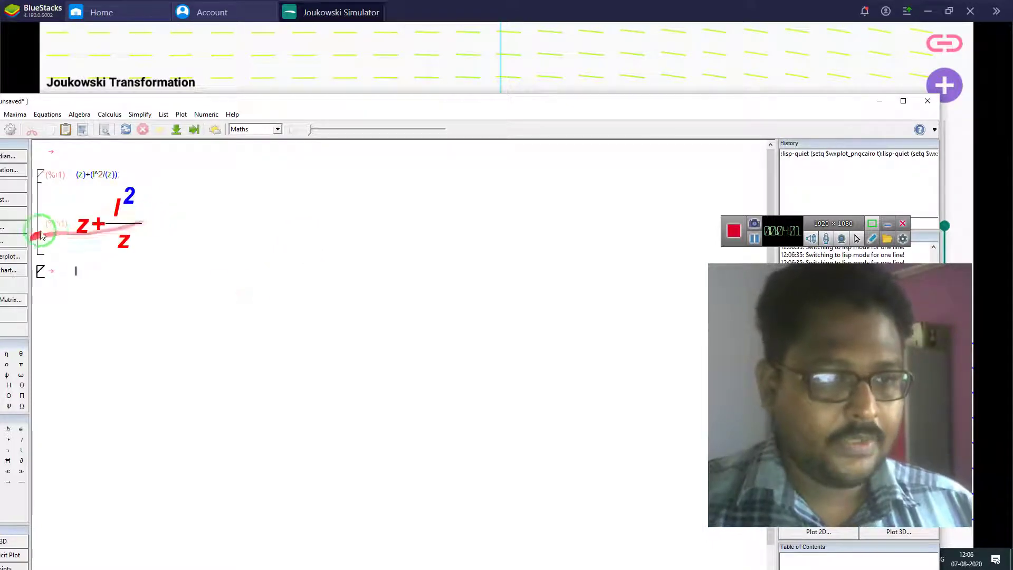
- Substitute x+%i*y for z in the evaluated Joukowski expression
{"action": "right_click", "coordinate": [59, 225]}
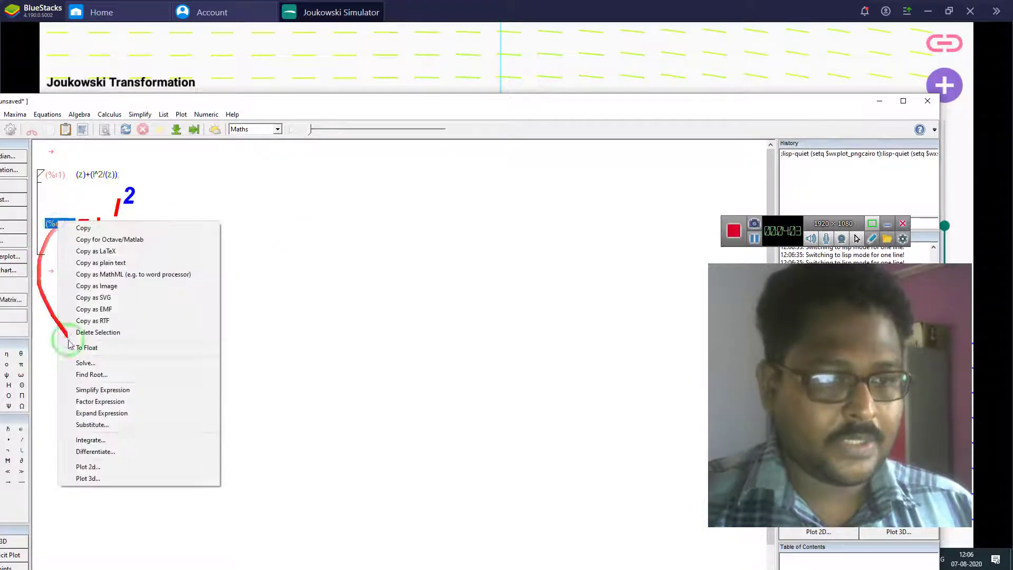
{"action": "left_click", "coordinate": [82, 400]}
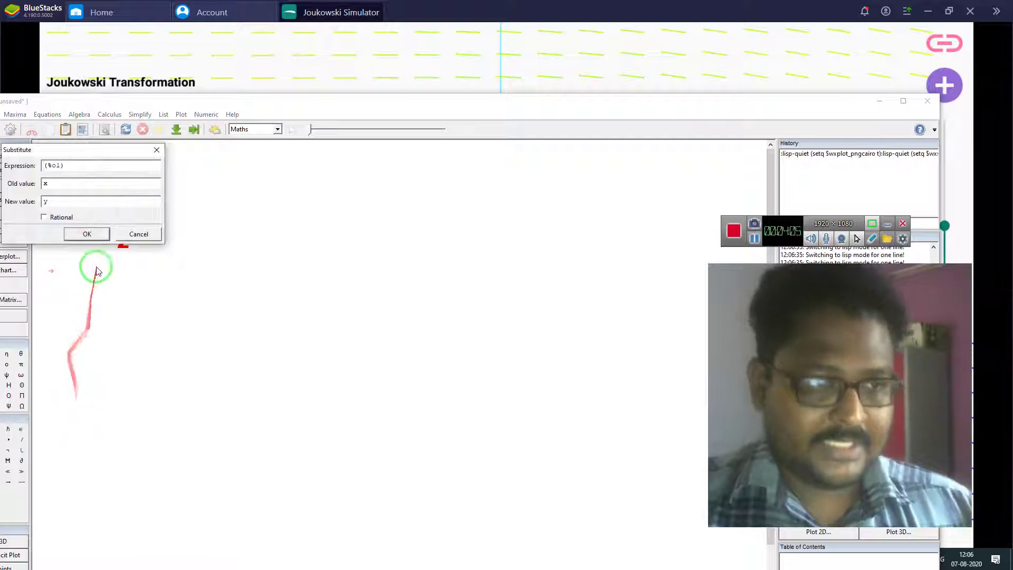
{"action": "left_click_drag", "start_coordinate": [80, 158], "coordinate": [391, 177]}
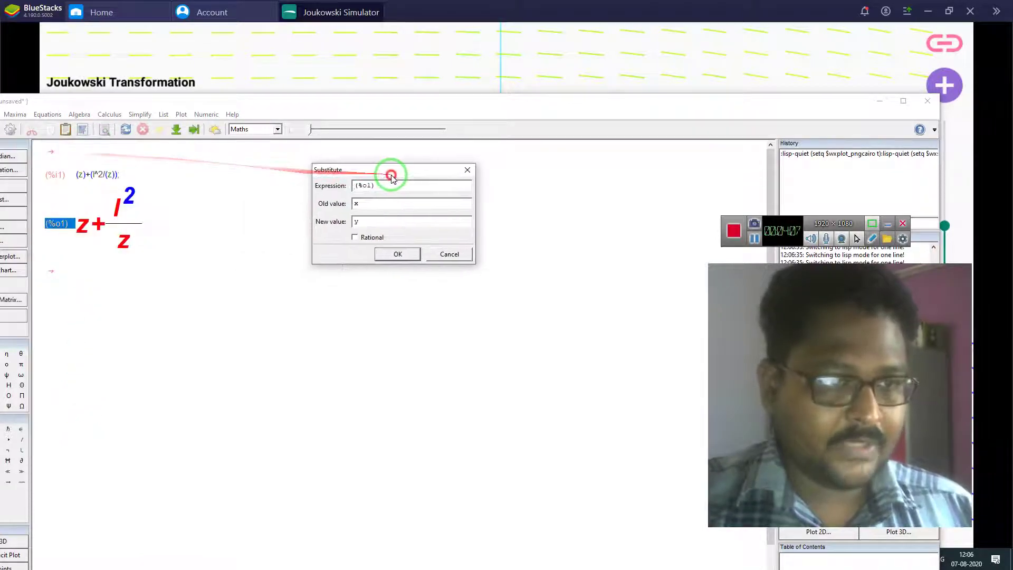
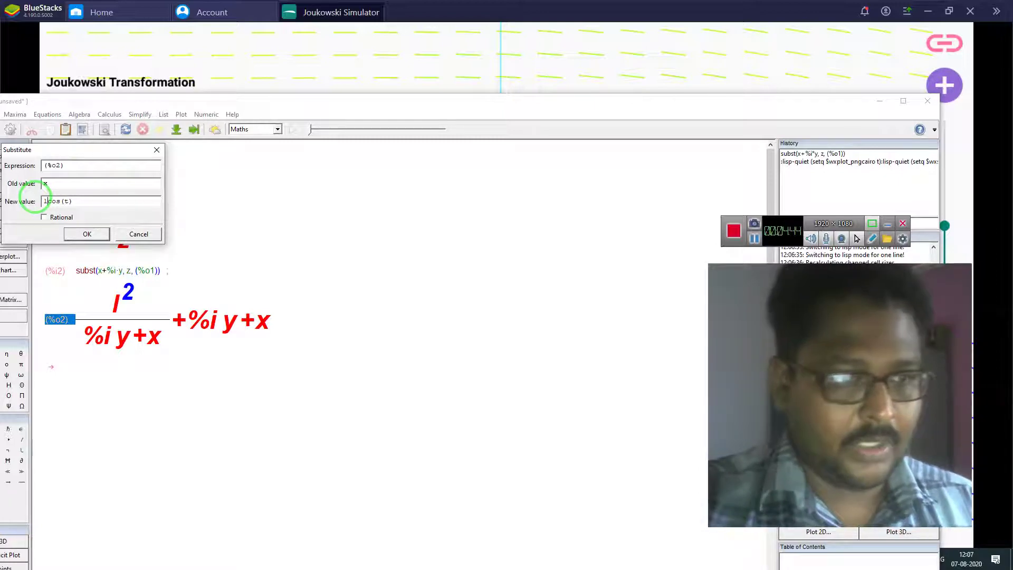
- Check the circle in the Joukowski Simulator, return to wxMaxima and substitute 1*cos(t)-2 for x in %o2
{"action": "left_click", "coordinate": [369, 15]}
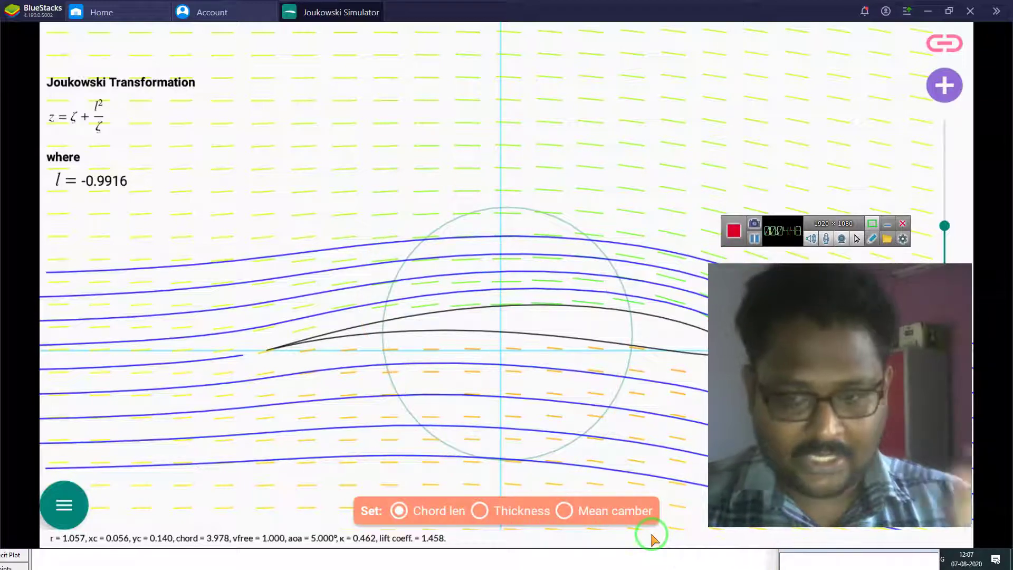
{"action": "left_click", "coordinate": [589, 559]}
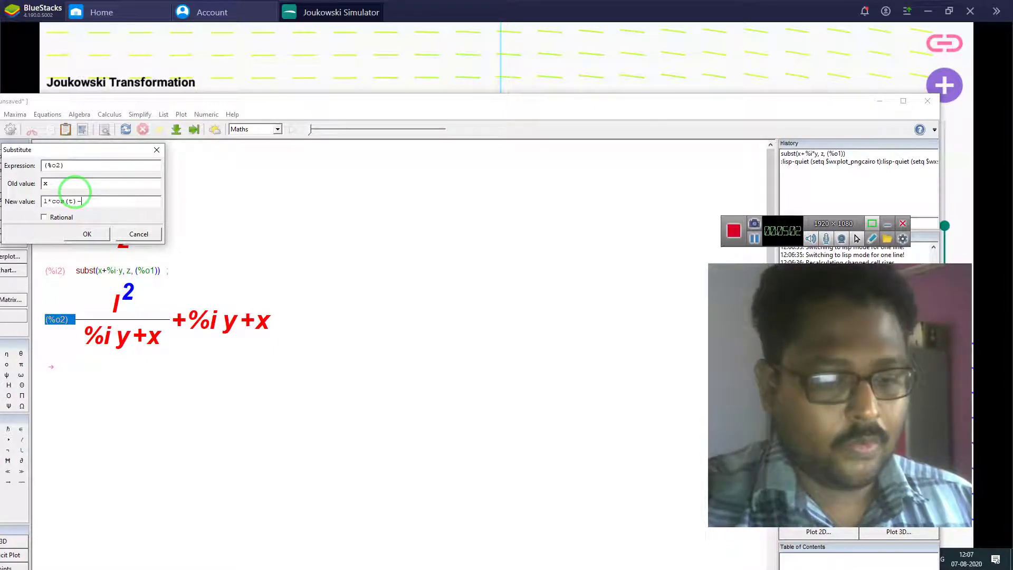
{"action": "left_click", "coordinate": [87, 235]}
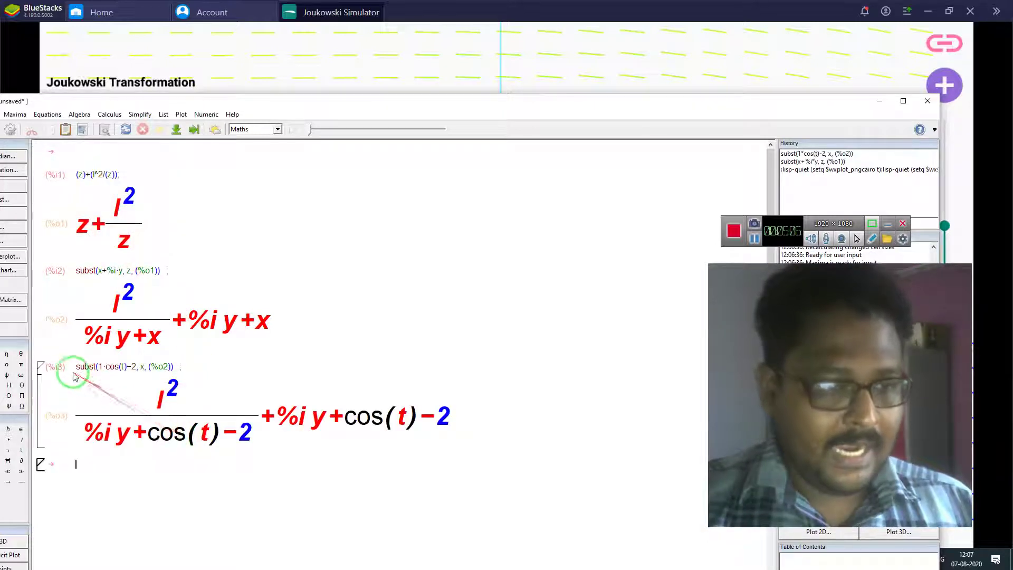
- Substitute sin(t)-2 for y in the expression %o3
{"action": "right_click", "coordinate": [63, 420]}
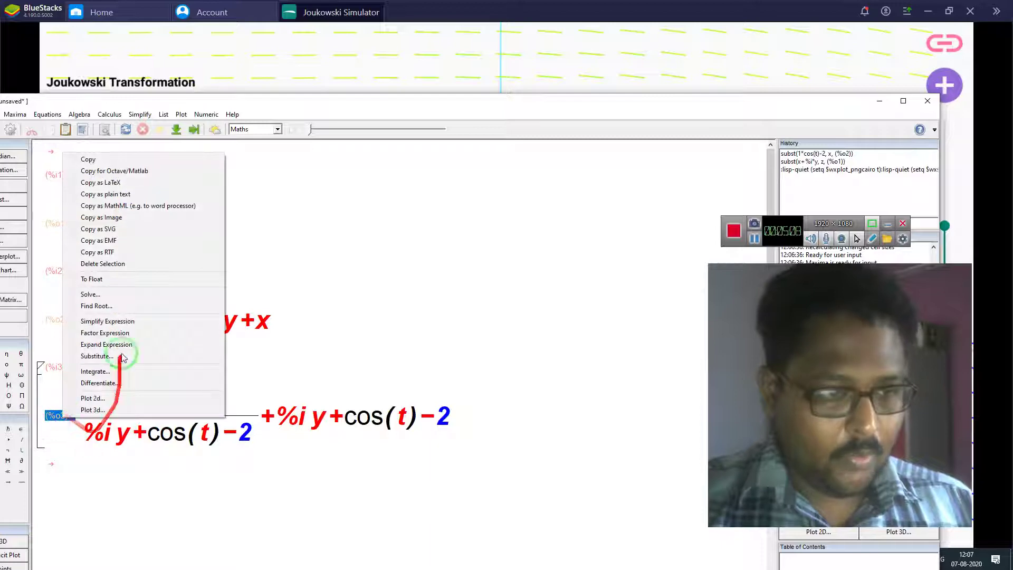
{"action": "left_click", "coordinate": [107, 362]}
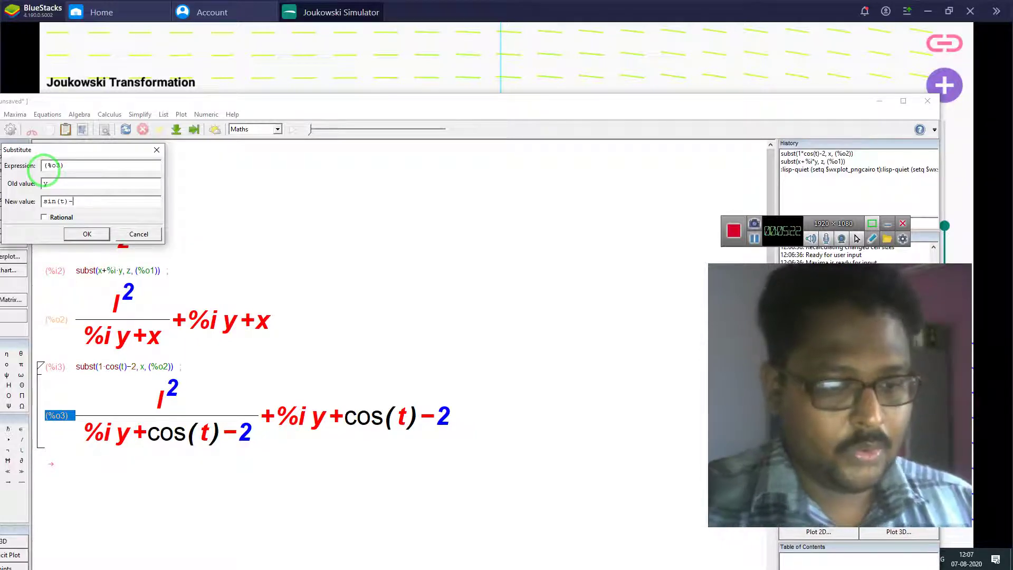
{"action": "left_click", "coordinate": [87, 233]}
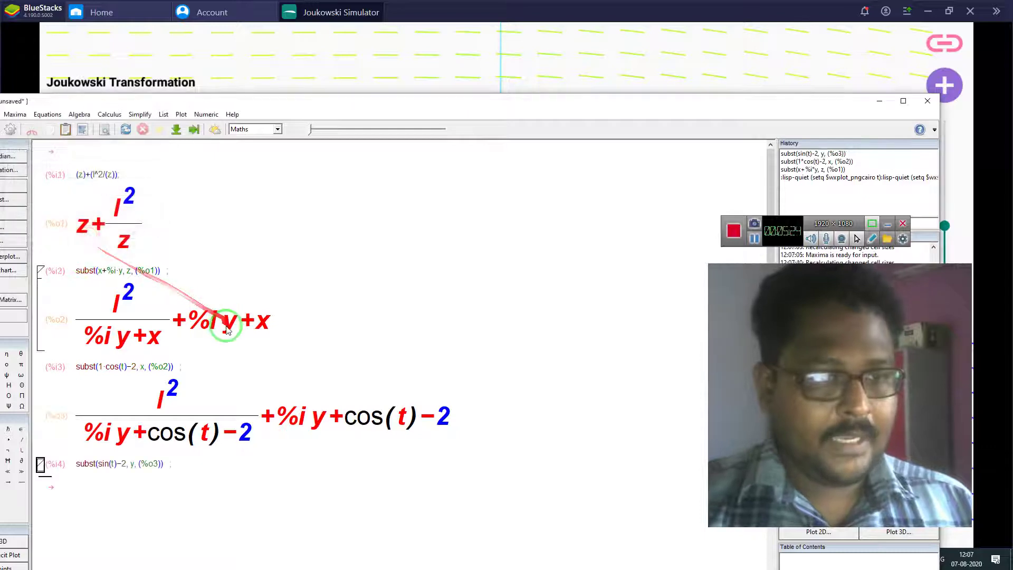
- Extract the real part of the fully substituted expression %o4
{"action": "scroll", "coordinate": [280, 311], "scroll_direction": "down", "scroll_amount": 3}
{"action": "left_click", "coordinate": [63, 314]}
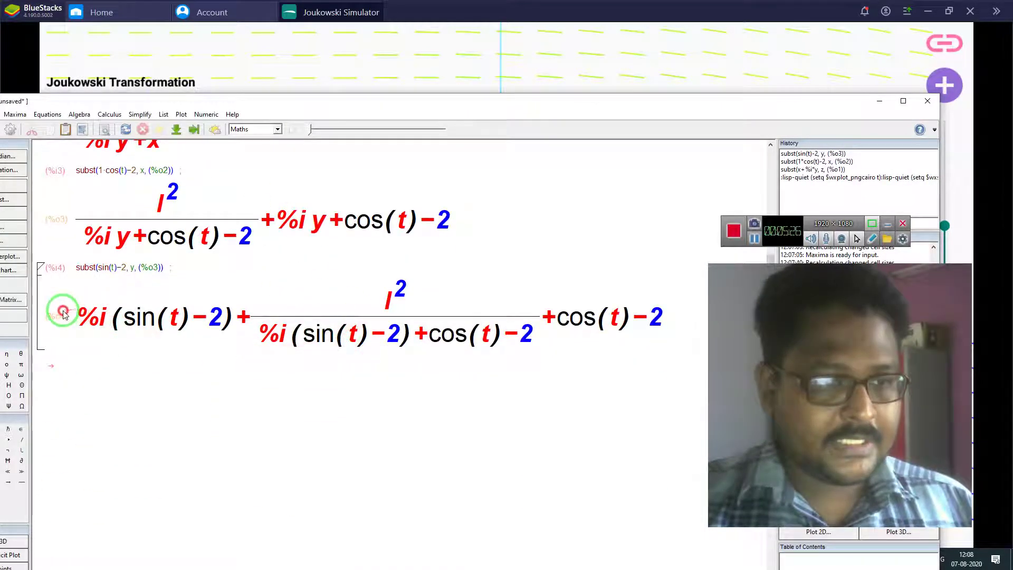
{"action": "left_click", "coordinate": [140, 115]}
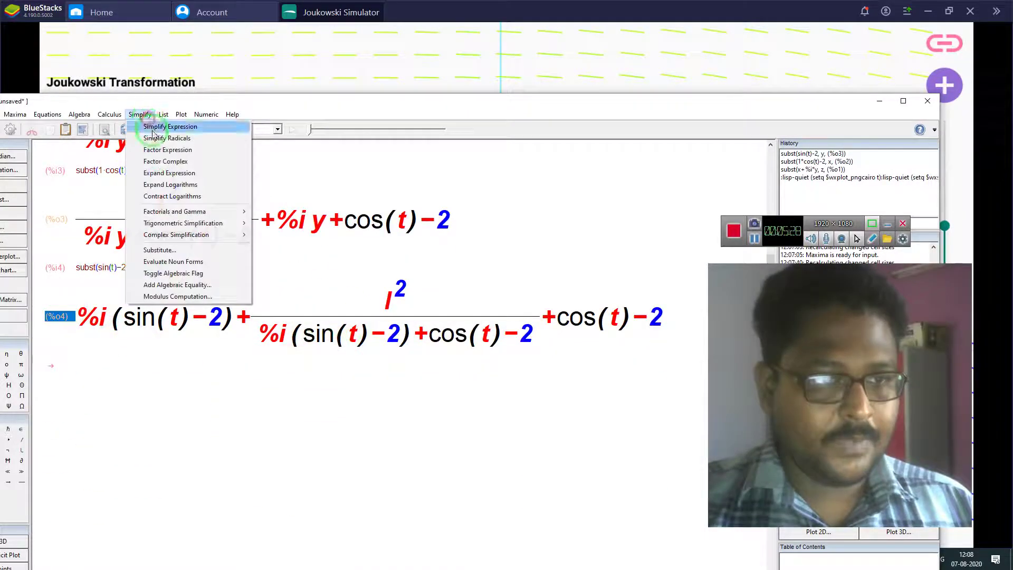
{"action": "mouse_move", "coordinate": [201, 239]}
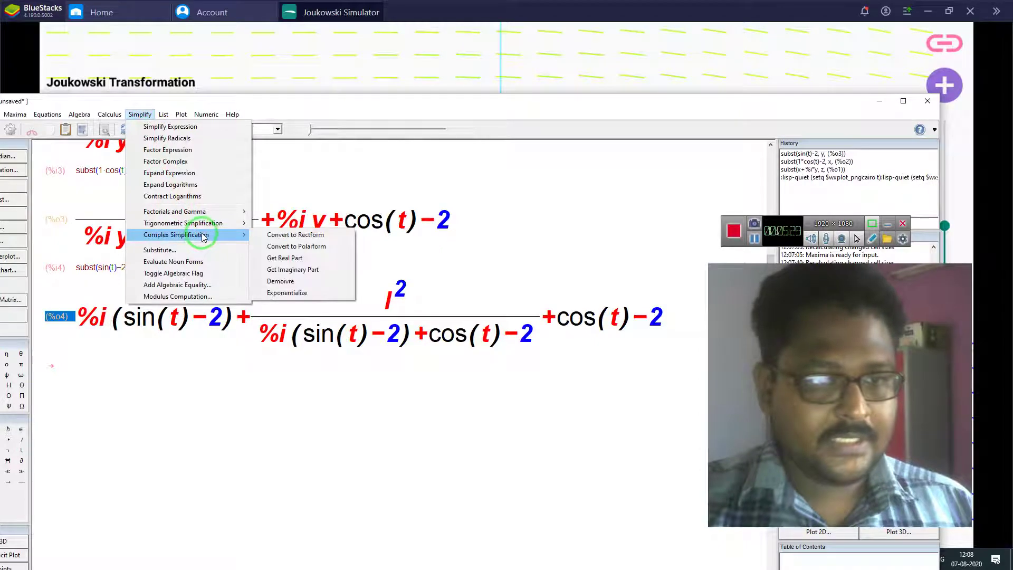
{"action": "left_click", "coordinate": [298, 258]}
- Extract the imaginary part of %o4 and move the wxMaxima window up so both parts fit on screen
{"action": "scroll", "coordinate": [314, 370], "scroll_direction": "down", "scroll_amount": 1}
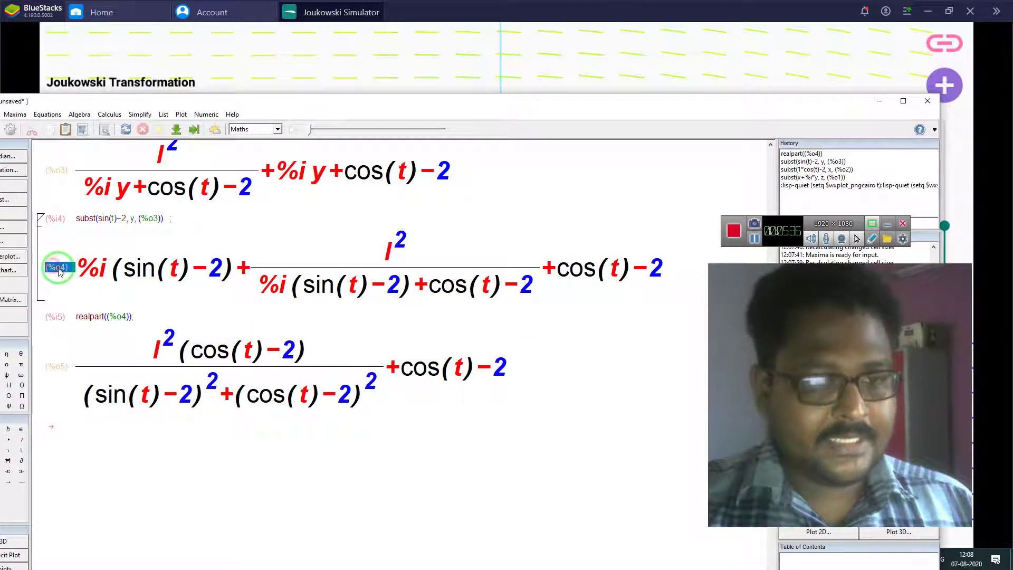
{"action": "left_click", "coordinate": [140, 114]}
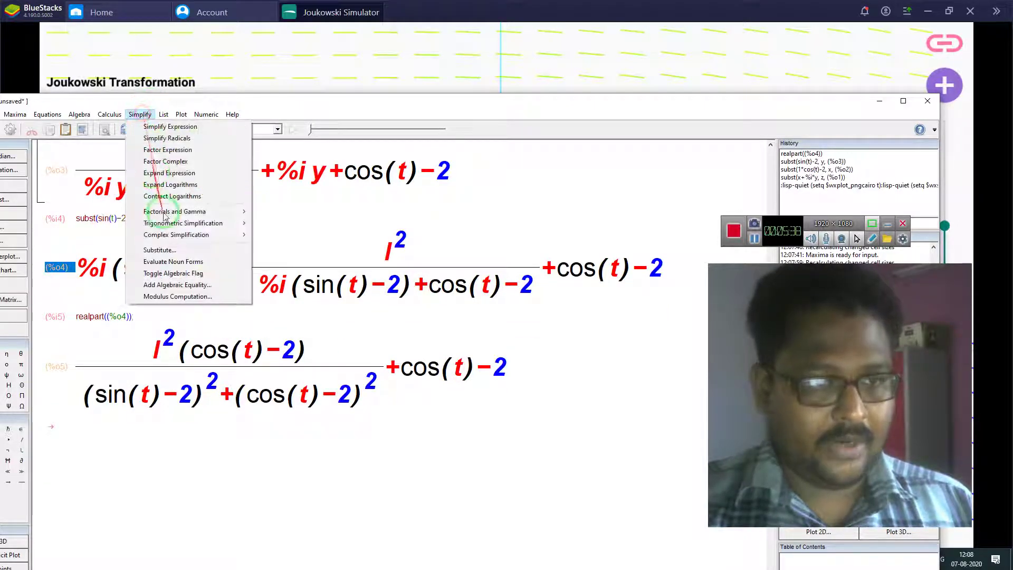
{"action": "mouse_move", "coordinate": [185, 240]}
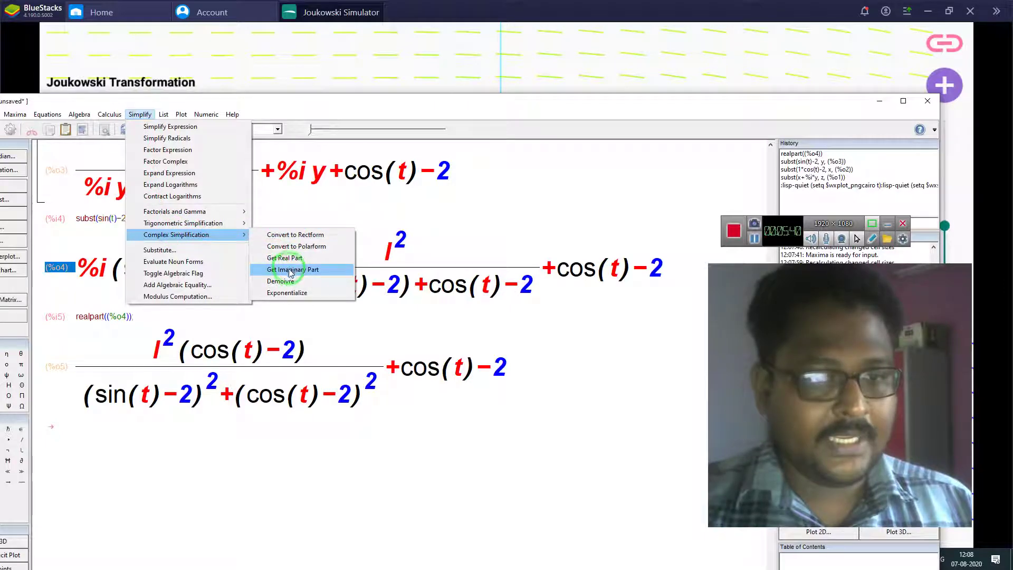
{"action": "left_click", "coordinate": [296, 269]}
{"action": "scroll", "coordinate": [362, 355], "scroll_direction": "down", "scroll_amount": 1}
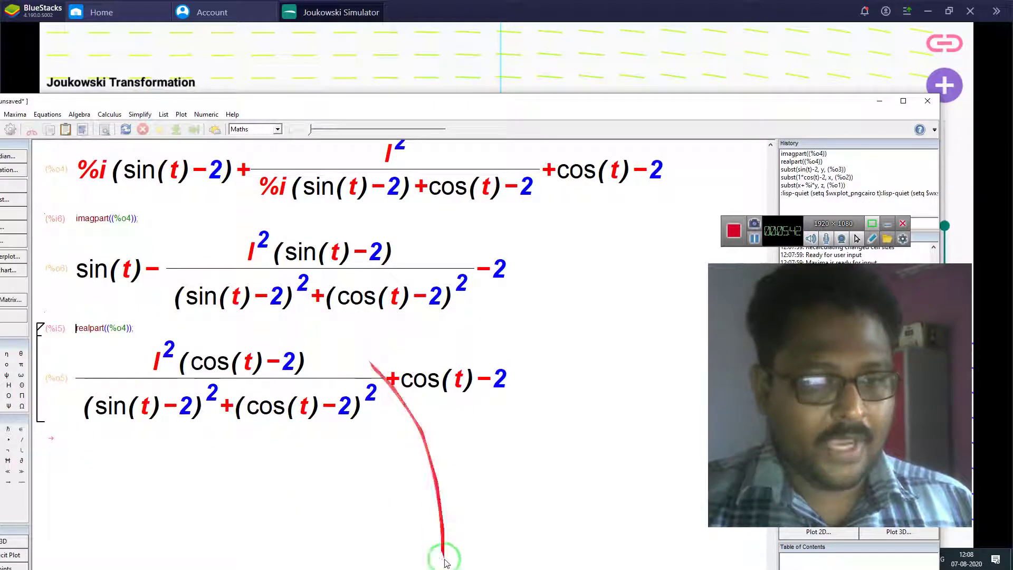
{"action": "left_click_drag", "start_coordinate": [511, 104], "coordinate": [521, 11]}
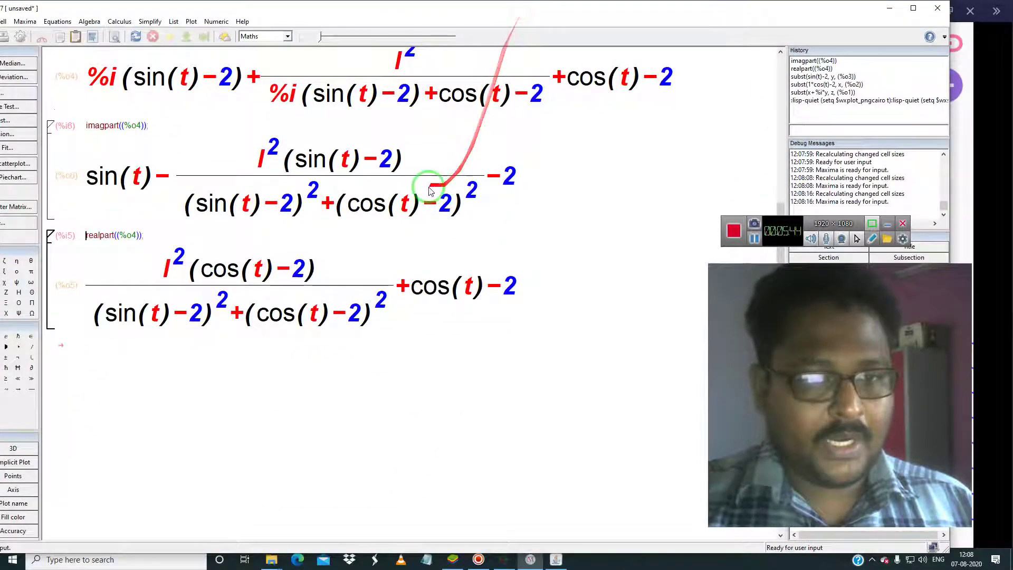
- Switch to the Graph program, view its version information and close it
{"action": "left_click", "coordinate": [504, 559]}
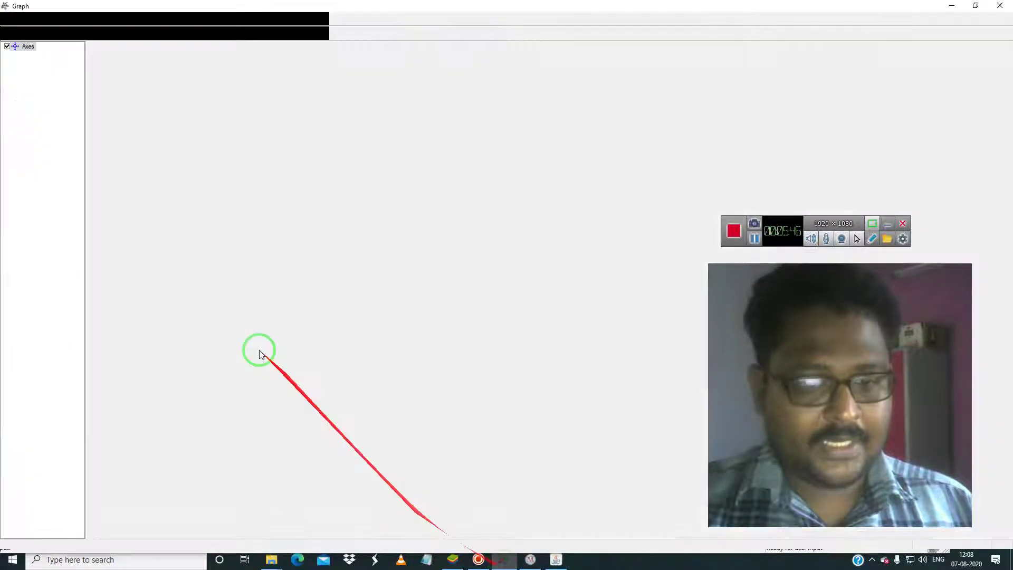
{"action": "left_click", "coordinate": [112, 19]}
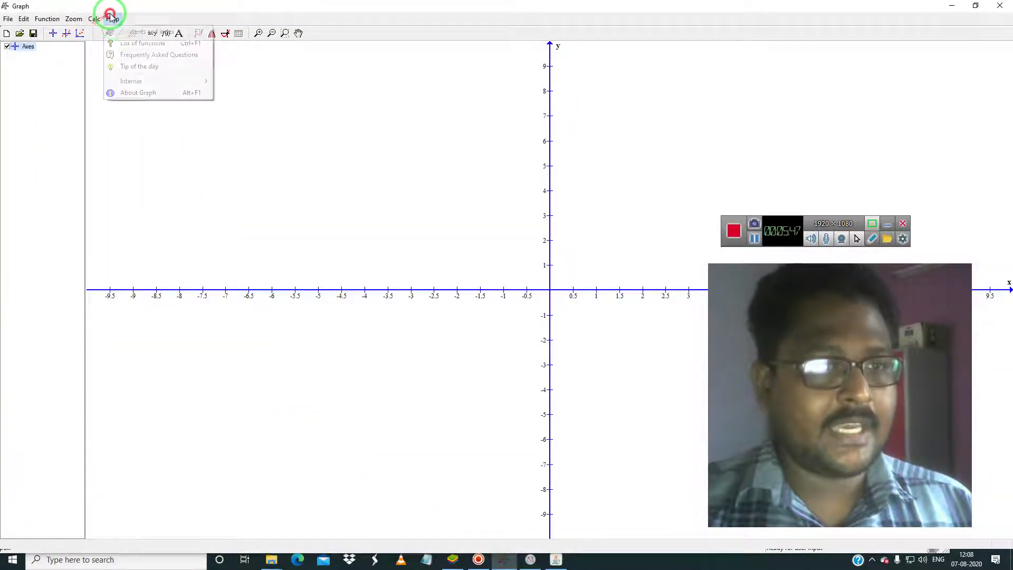
{"action": "left_click", "coordinate": [142, 96]}
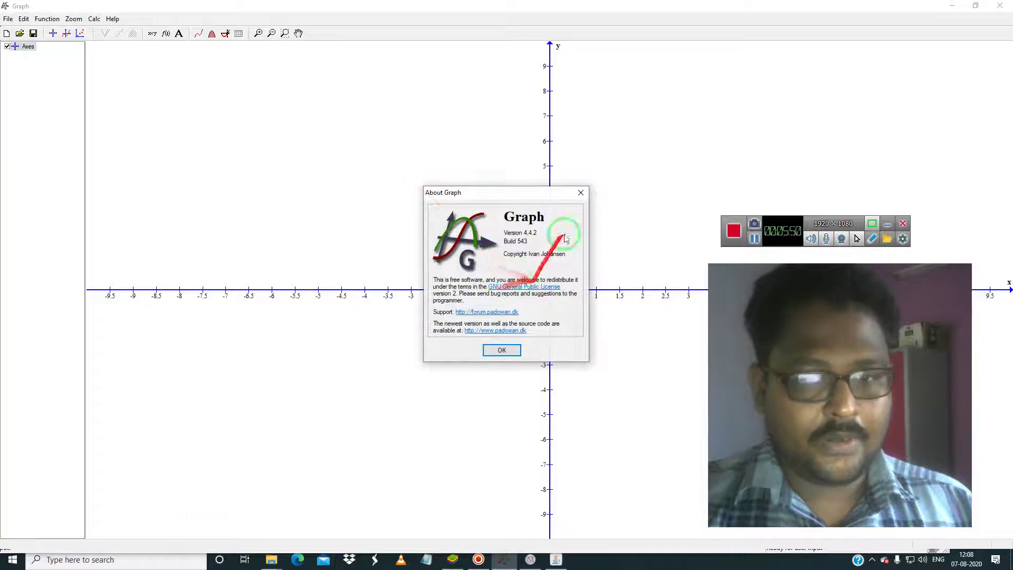
{"action": "left_click", "coordinate": [582, 196]}
{"action": "left_click", "coordinate": [74, 18]}
{"action": "left_click", "coordinate": [63, 20]}
{"action": "left_click", "coordinate": [48, 19]}
{"action": "left_click", "coordinate": [66, 30]}
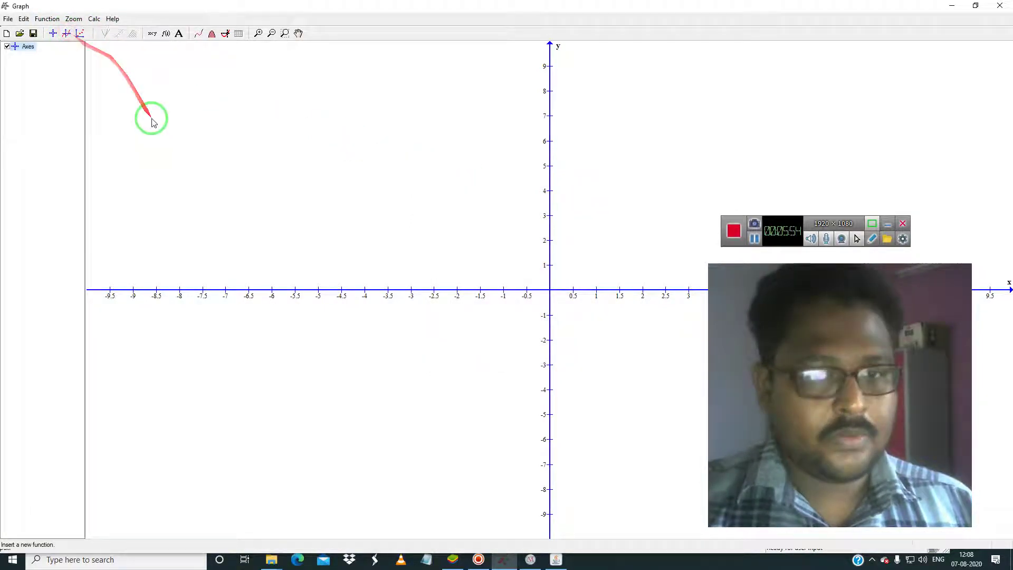
{"action": "left_click", "coordinate": [526, 381]}
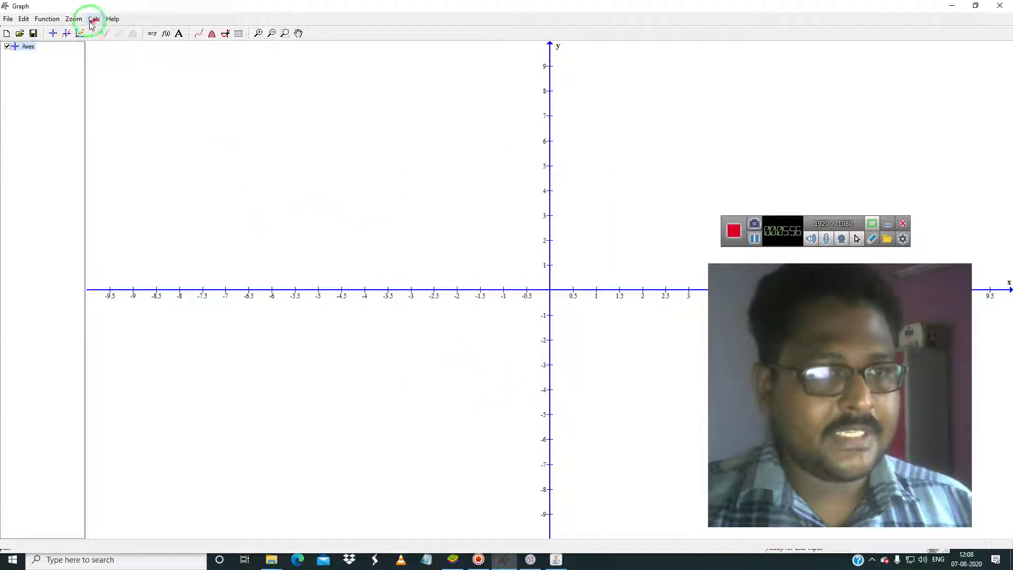
- Define a custom constant named l with the value 0.3
{"action": "left_click", "coordinate": [79, 20]}
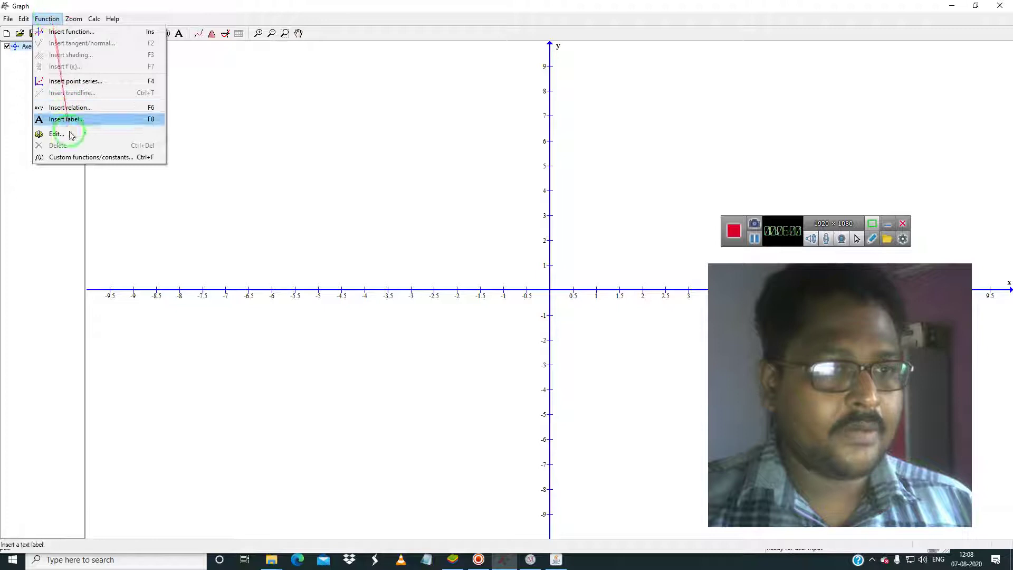
{"action": "left_click", "coordinate": [81, 159]}
{"action": "left_click", "coordinate": [417, 207]}
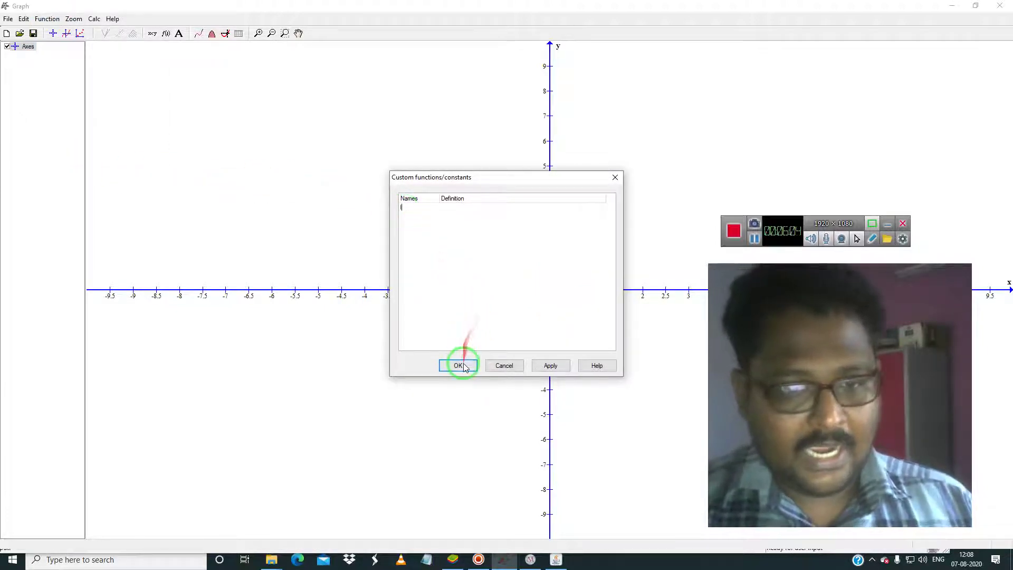
{"action": "left_click", "coordinate": [458, 209]}
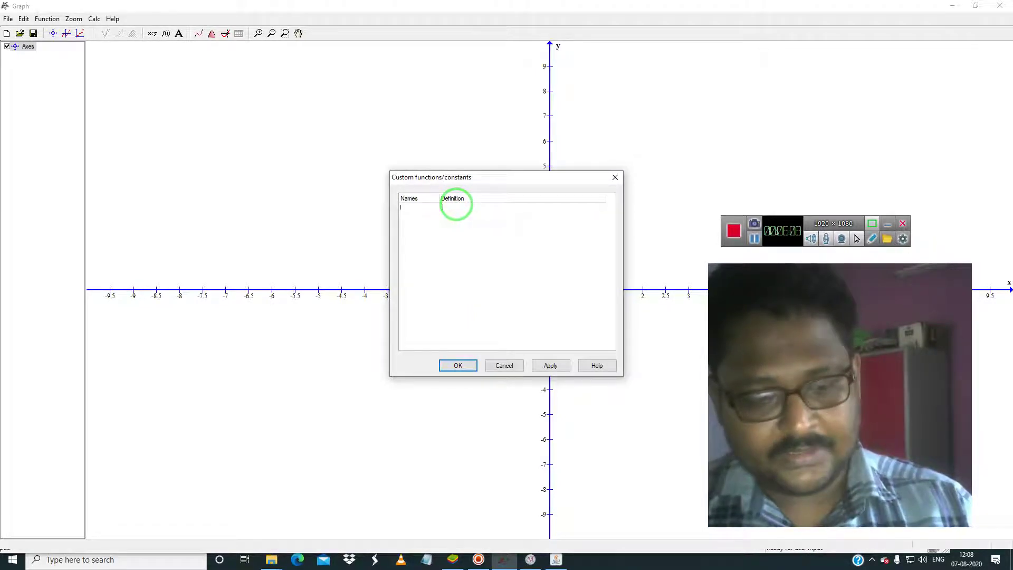
{"action": "left_click", "coordinate": [458, 365]}
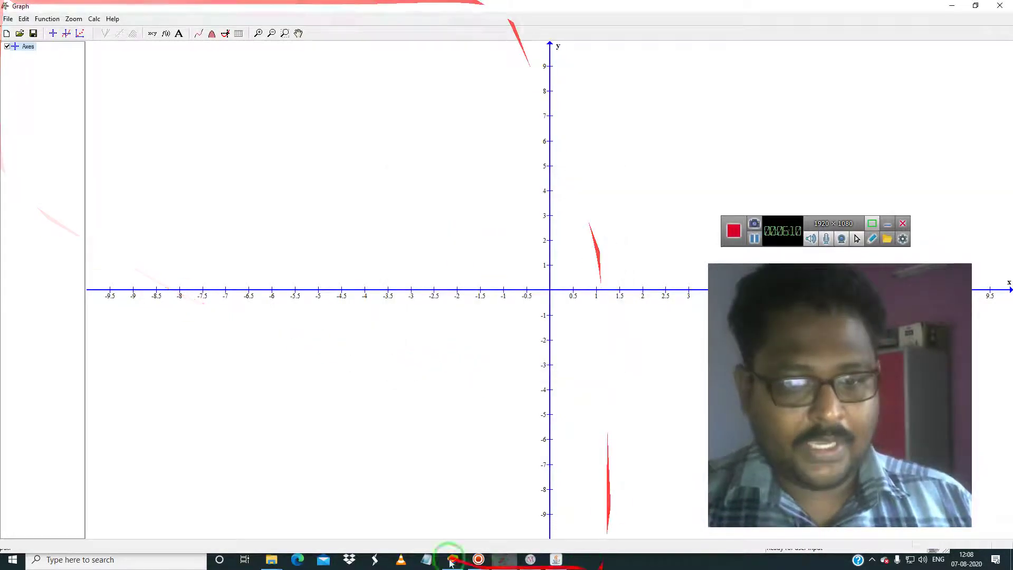
- Switch to wxMaxima and copy the whole imaginary-part expression %o6
{"action": "left_click", "coordinate": [531, 559]}
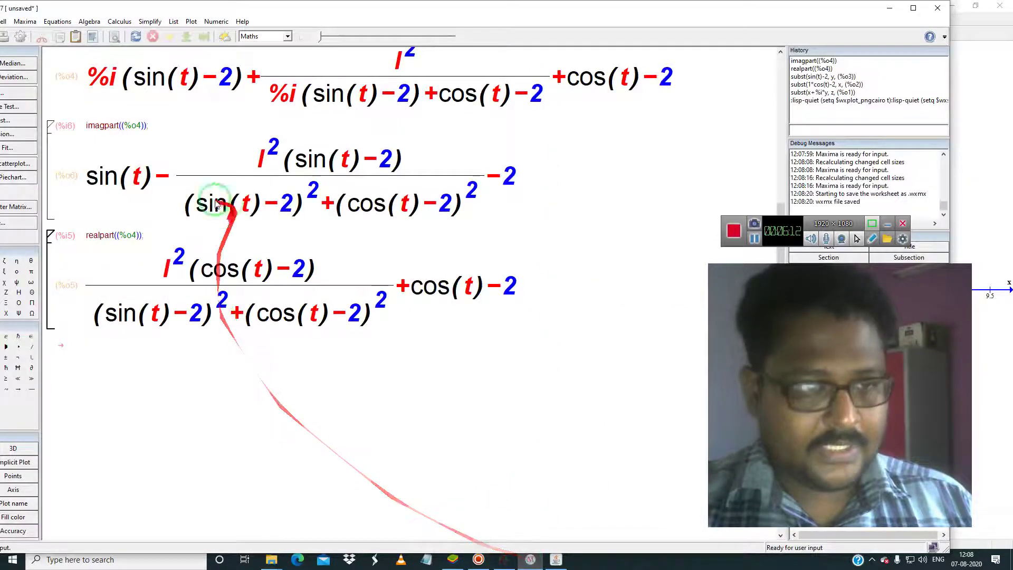
{"action": "left_click_drag", "start_coordinate": [100, 176], "coordinate": [372, 196]}
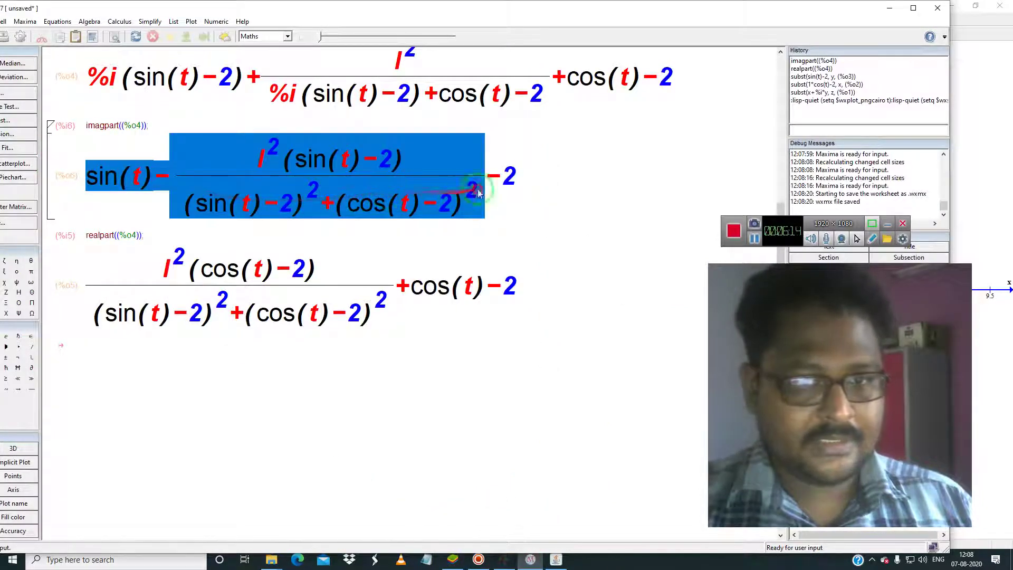
{"action": "right_click", "coordinate": [386, 176]}
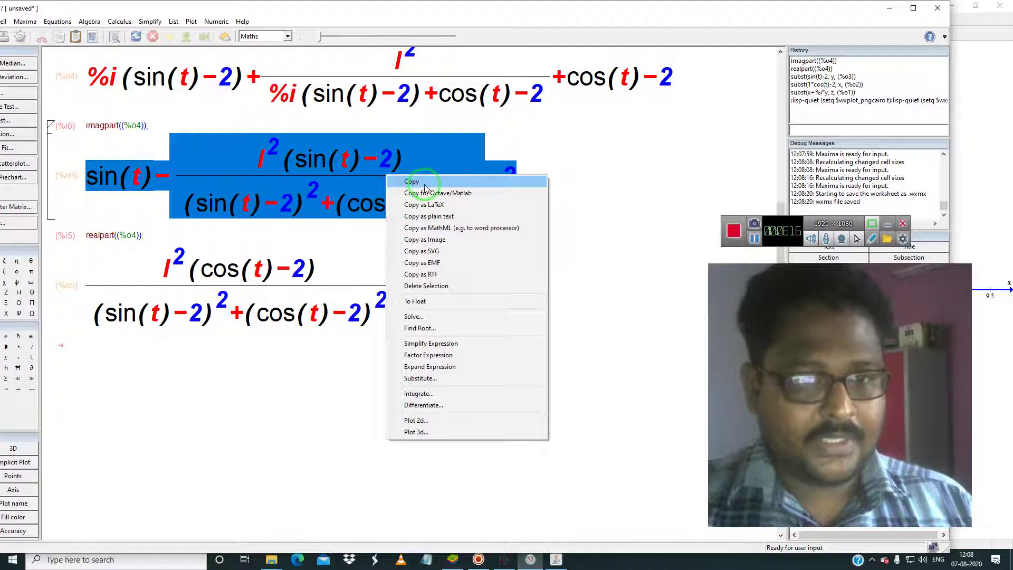
{"action": "left_click", "coordinate": [426, 184]}
- Switch to Graph, start a new parametric function x(t), y(t) and paste the copied imaginary part as x(t)
{"action": "left_click", "coordinate": [504, 560]}
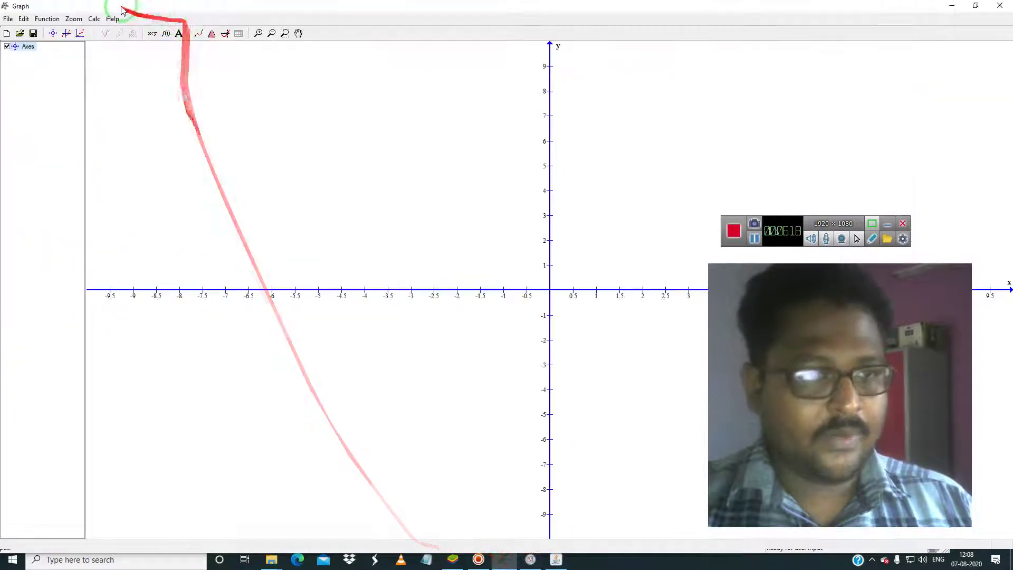
{"action": "left_click", "coordinate": [58, 21]}
{"action": "left_click", "coordinate": [79, 32]}
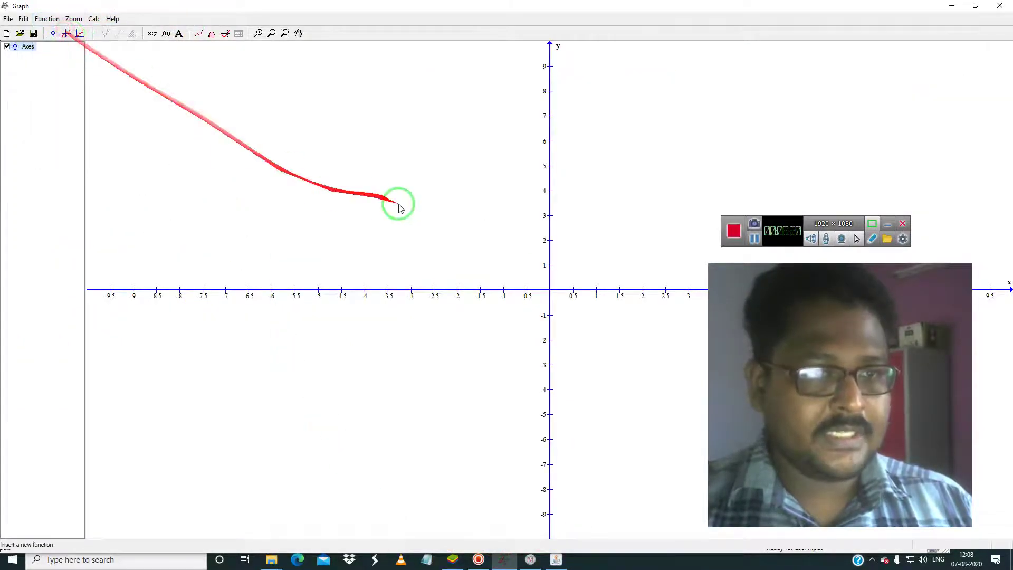
{"action": "left_click", "coordinate": [527, 183]}
{"action": "left_click", "coordinate": [496, 198]}
{"action": "left_click", "coordinate": [467, 208]}
{"action": "right_click", "coordinate": [466, 212]}
{"action": "left_click", "coordinate": [490, 256]}
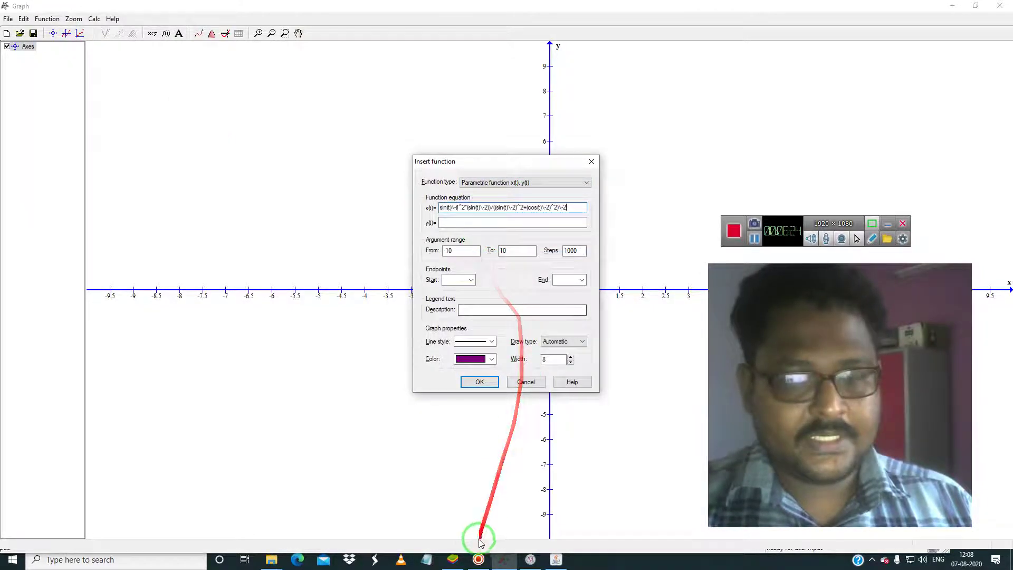
- Compare with the wxMaxima result, move the imaginary-part expression from x(t) to y(t) and remove its stray backslashes
{"action": "left_click", "coordinate": [529, 560]}
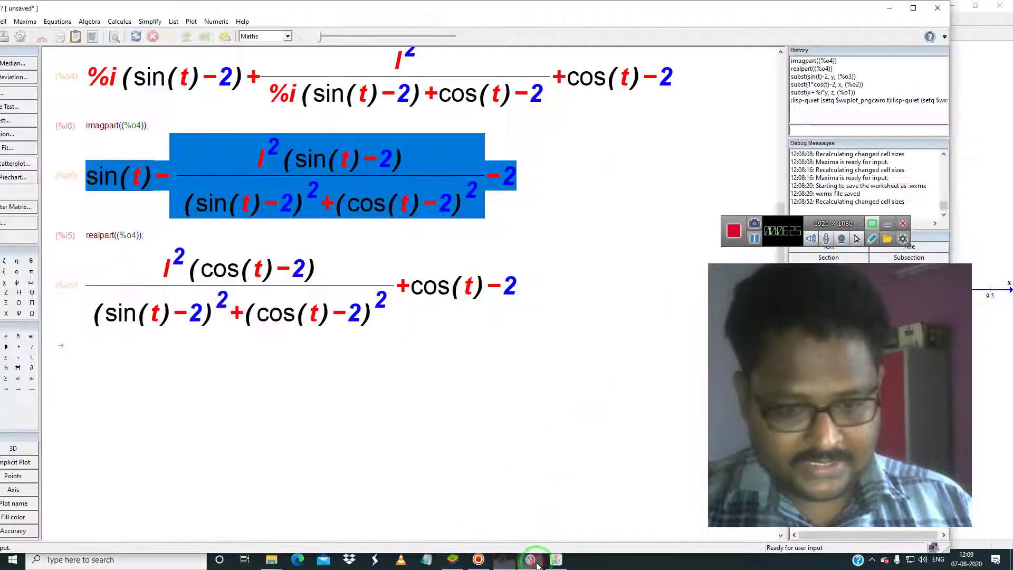
{"action": "left_click", "coordinate": [504, 561]}
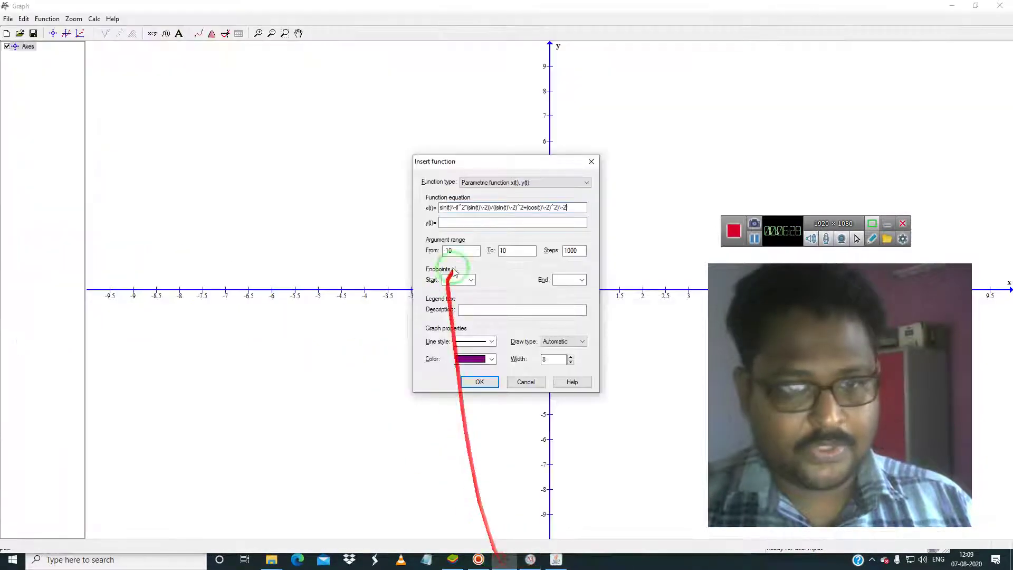
{"action": "left_click_drag", "start_coordinate": [567, 207], "coordinate": [421, 190]}
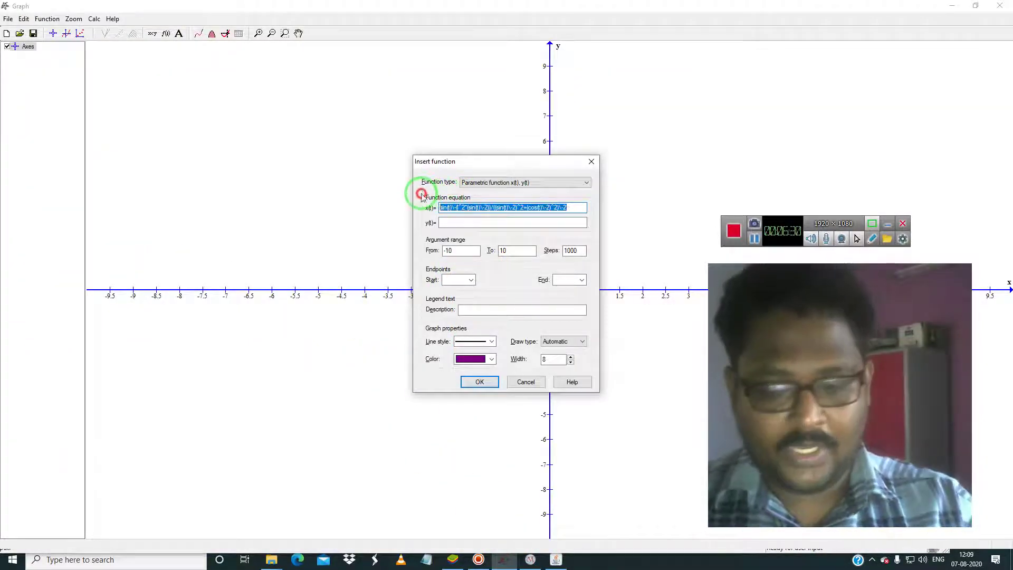
{"action": "key", "text": "Delete"}
{"action": "left_click", "coordinate": [465, 222]}
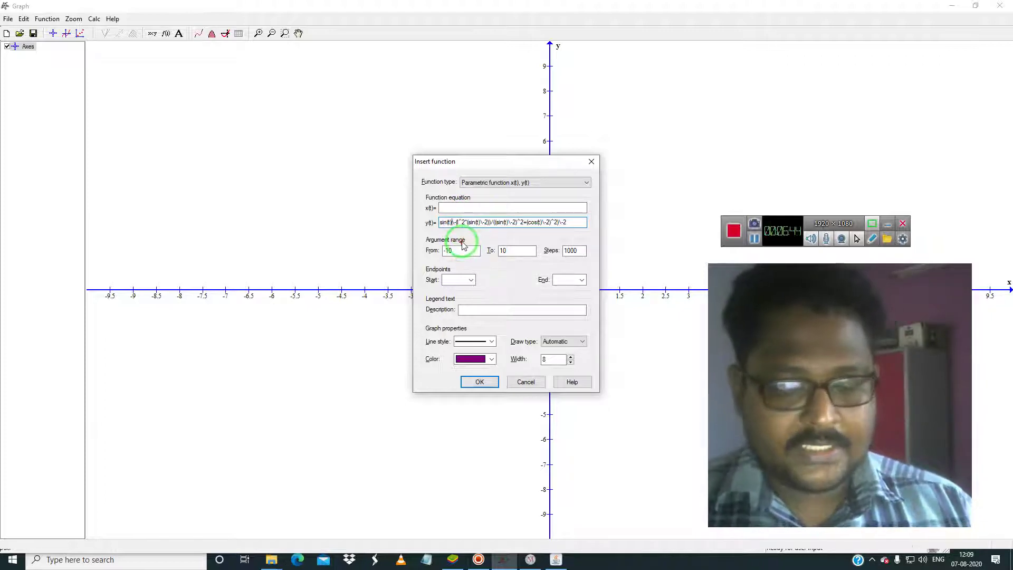
{"action": "left_click", "coordinate": [470, 226]}
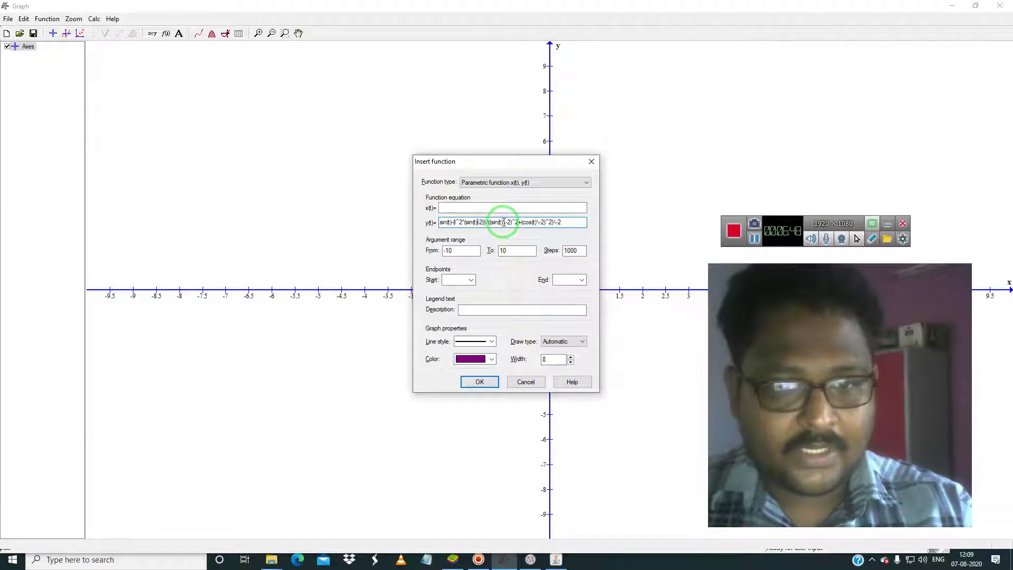
{"action": "key", "text": "Delete"}
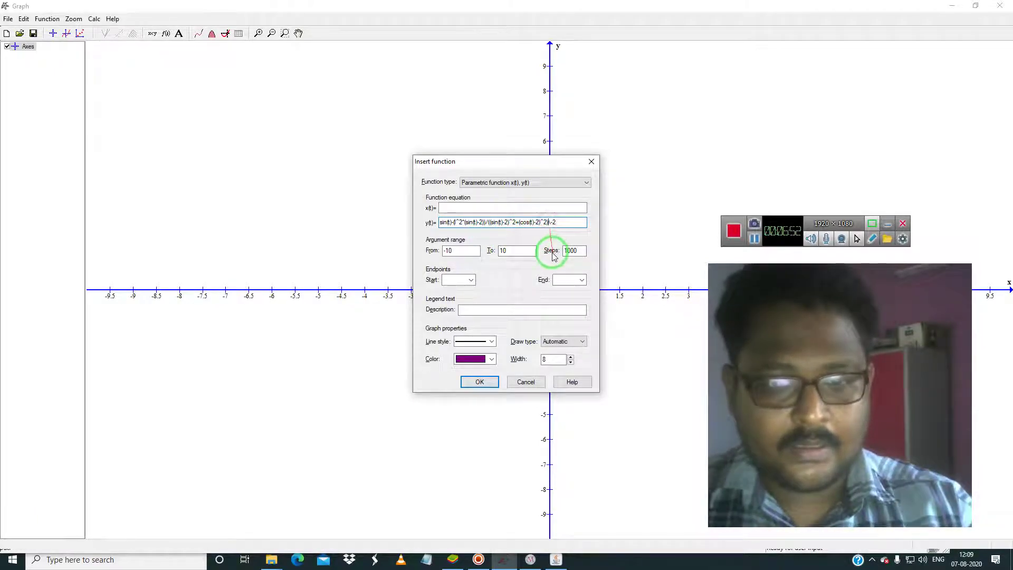
- Switch to wxMaxima and copy the whole real-part expression %o5 in Octave/Matlab format
{"action": "left_click", "coordinate": [530, 559]}
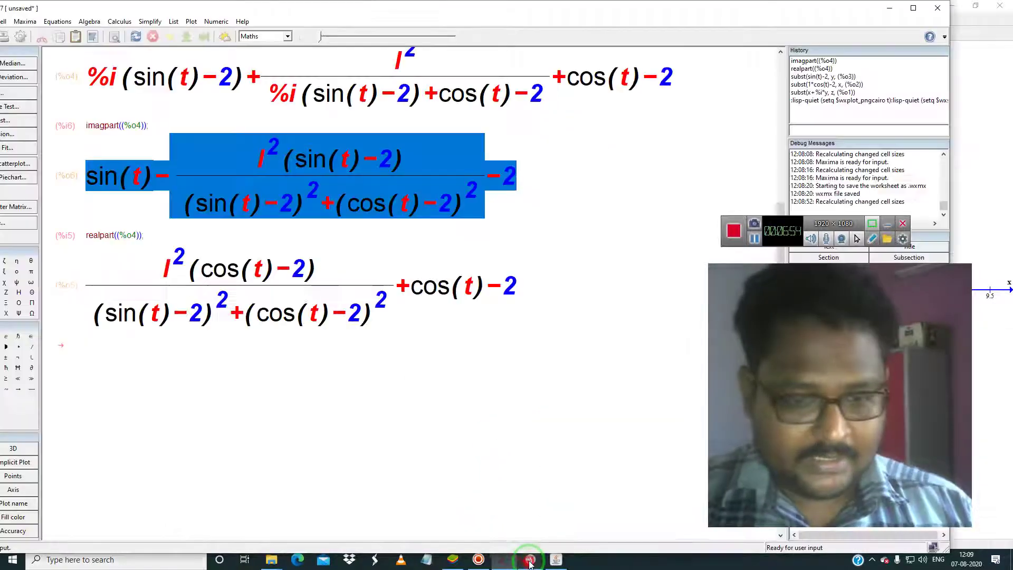
{"action": "left_click_drag", "start_coordinate": [74, 284], "coordinate": [365, 312]}
{"action": "left_click", "coordinate": [117, 308]}
{"action": "left_click_drag", "start_coordinate": [90, 290], "coordinate": [526, 289]}
{"action": "right_click", "coordinate": [498, 290]}
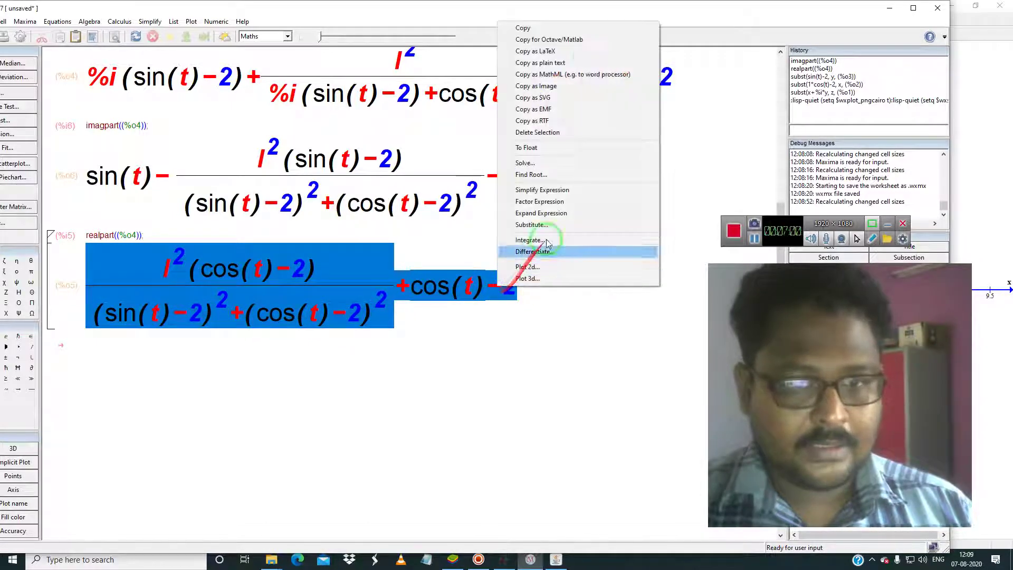
{"action": "left_click", "coordinate": [570, 39]}
- Switch to Graph, paste the real part as x(t) and plot the parametric function
{"action": "left_click", "coordinate": [504, 559]}
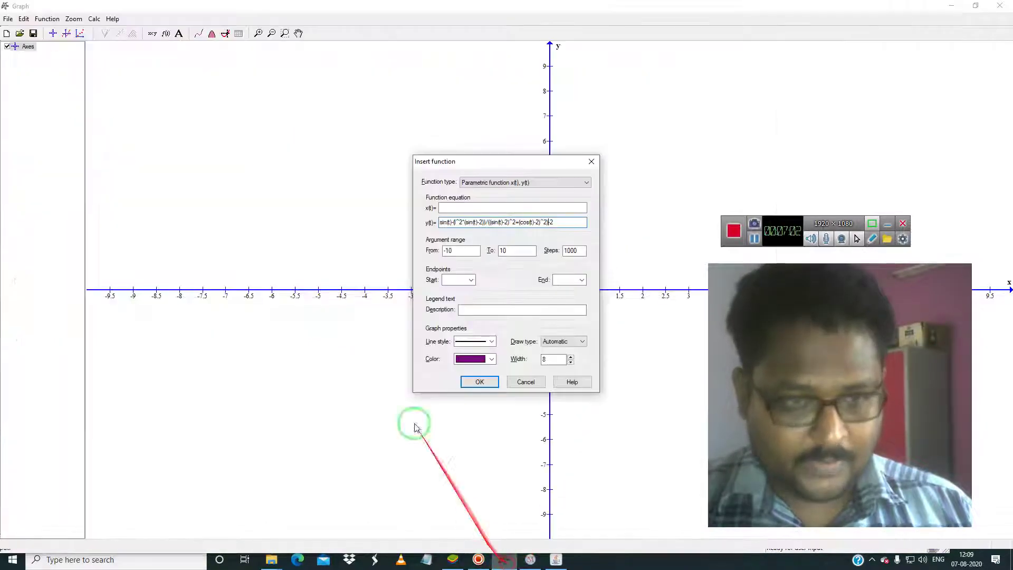
{"action": "left_click", "coordinate": [470, 210]}
{"action": "right_click", "coordinate": [473, 207]}
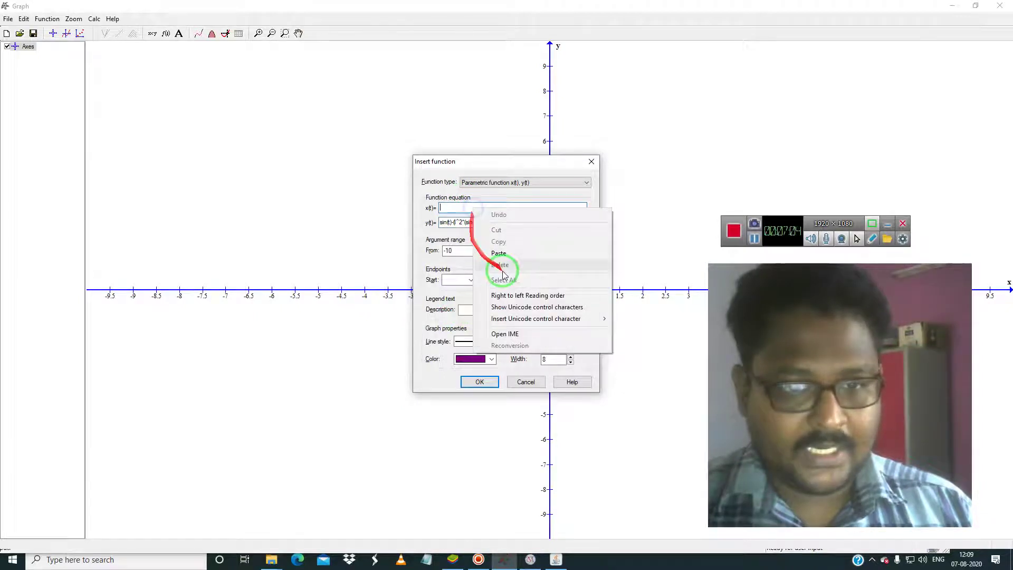
{"action": "left_click", "coordinate": [502, 254]}
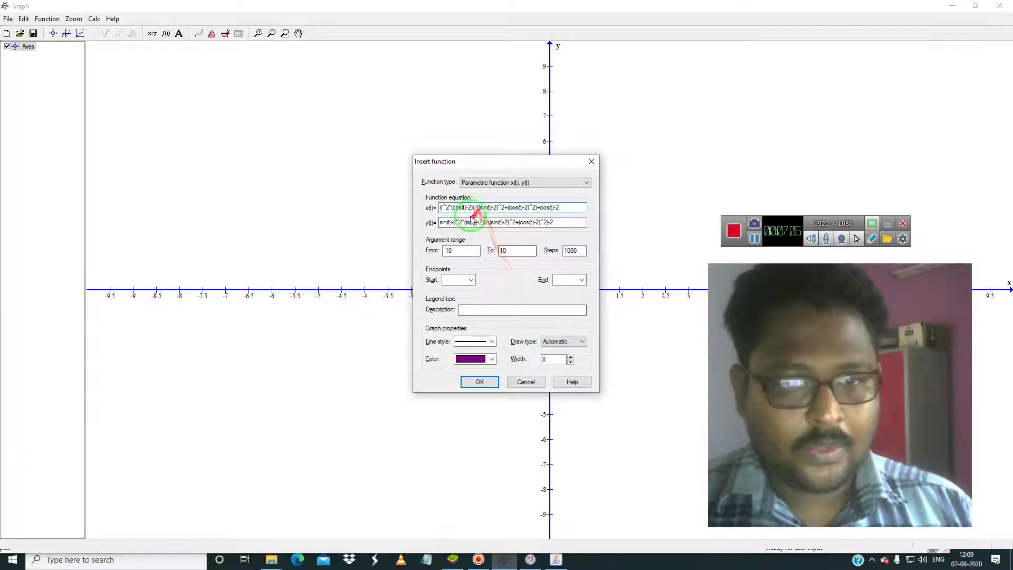
{"action": "left_click", "coordinate": [479, 381]}
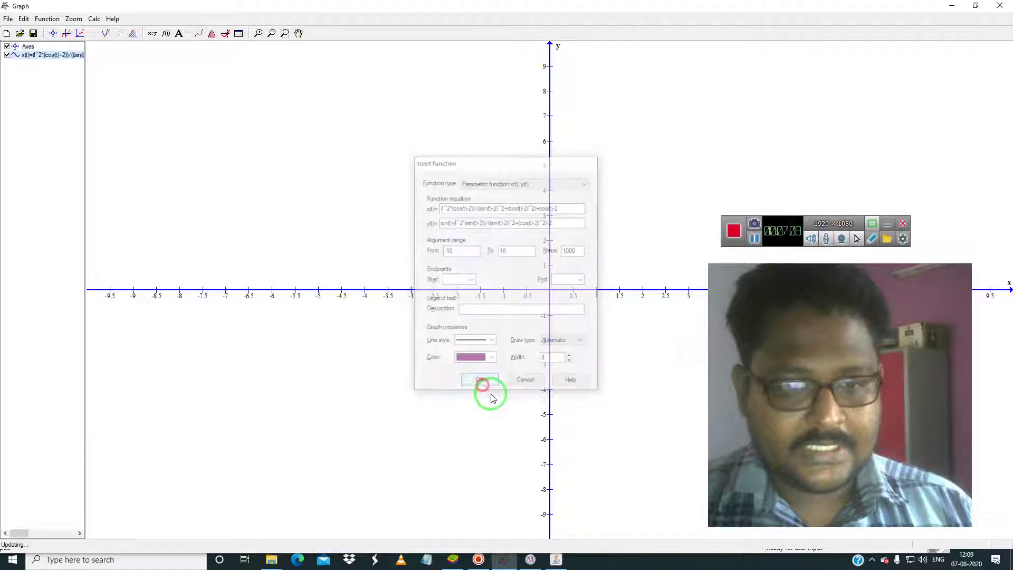
{"action": "scroll", "coordinate": [453, 369], "scroll_direction": "up", "scroll_amount": 3}
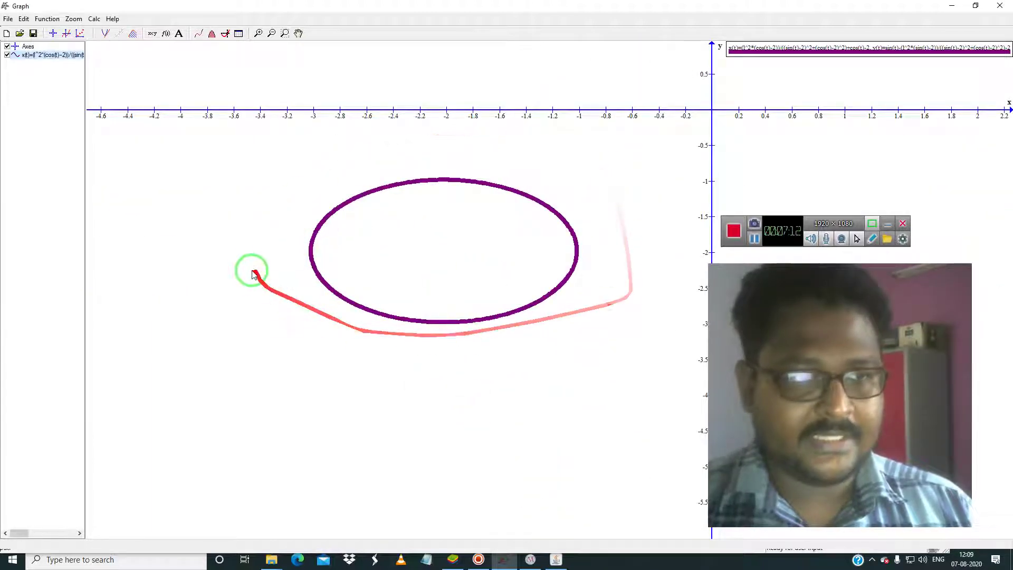
- Check the definition of the custom constant l and close the definitions unchanged
{"action": "left_click", "coordinate": [74, 18]}
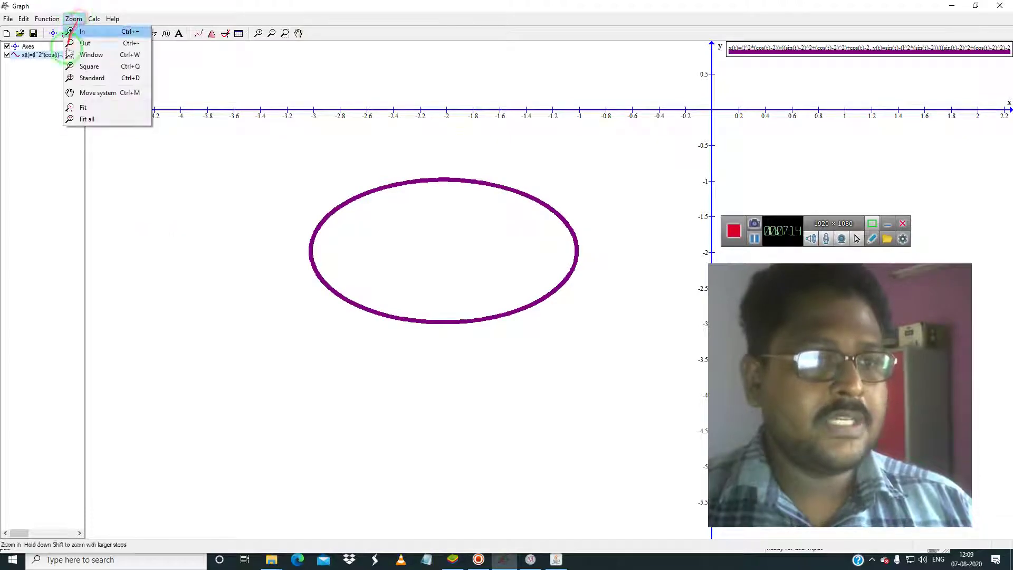
{"action": "mouse_move", "coordinate": [53, 20]}
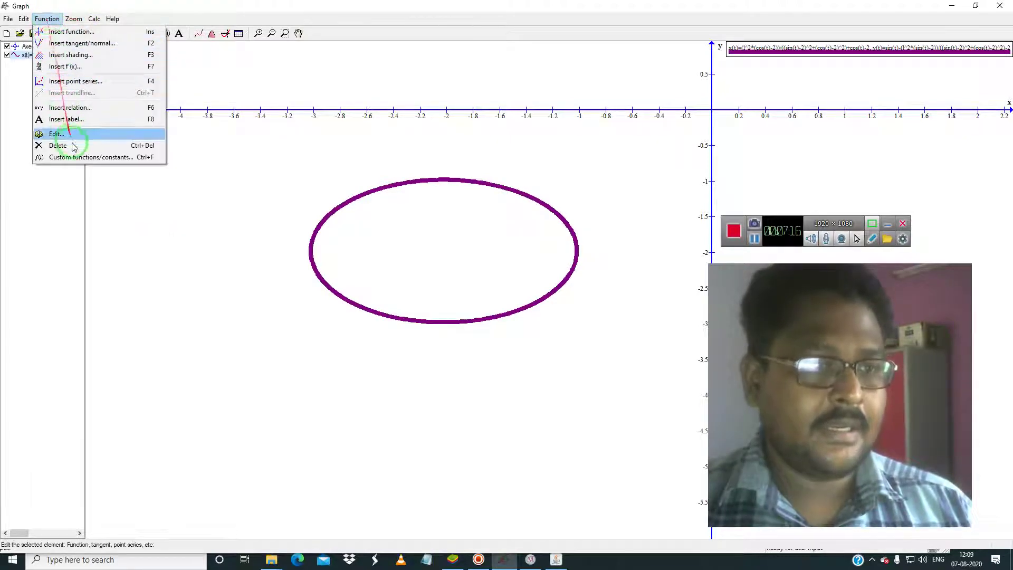
{"action": "left_click", "coordinate": [79, 157]}
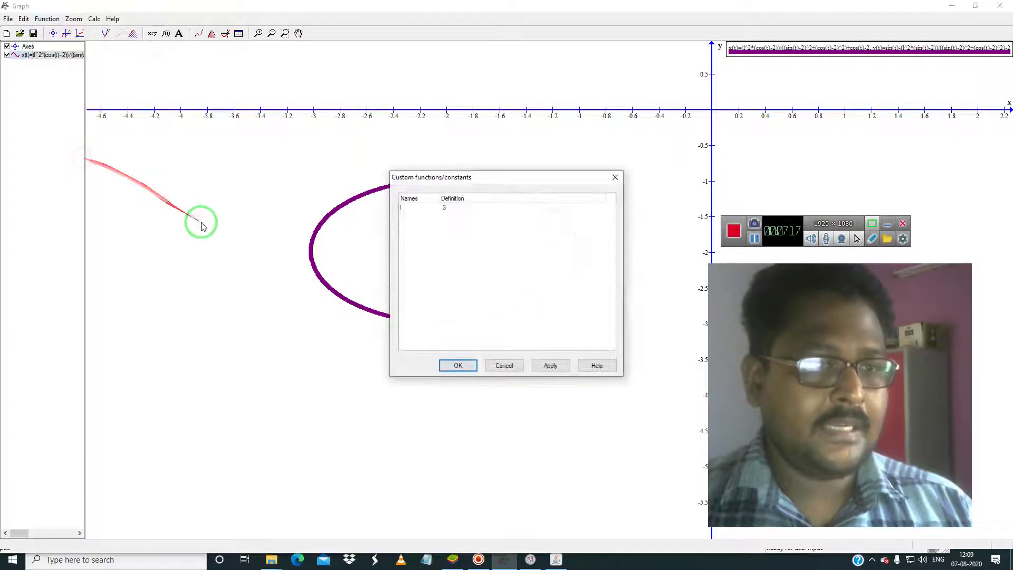
{"action": "left_click", "coordinate": [458, 366]}
- Create an animation of the constant l starting from 0 with a step of 0.2
{"action": "left_click", "coordinate": [91, 20]}
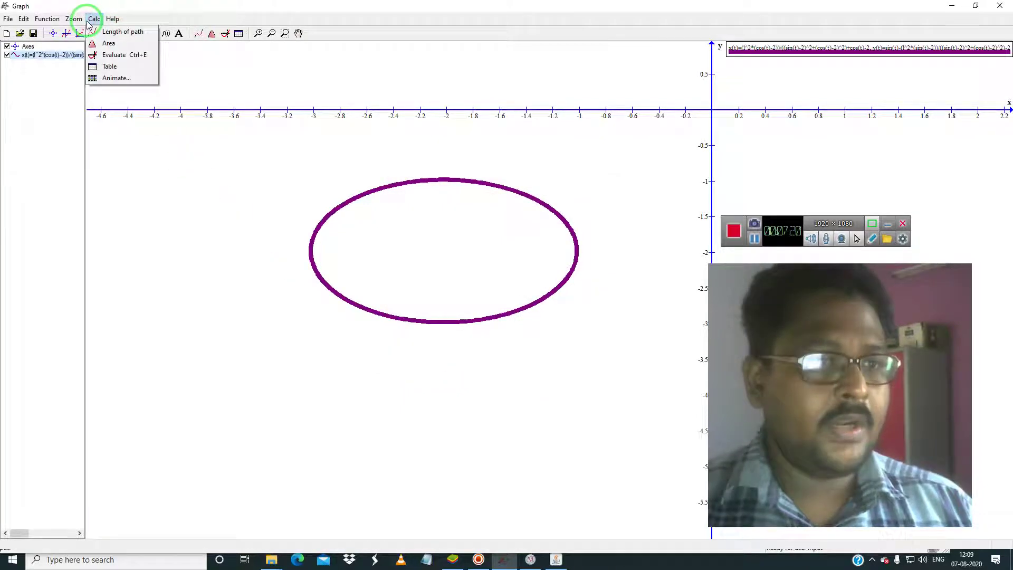
{"action": "left_click", "coordinate": [114, 77]}
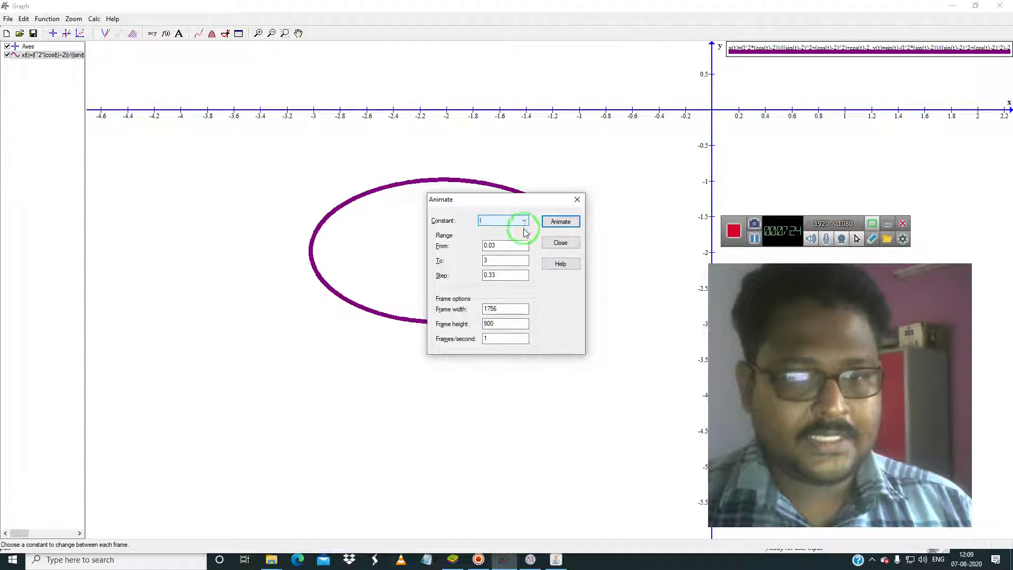
{"action": "left_click", "coordinate": [495, 261]}
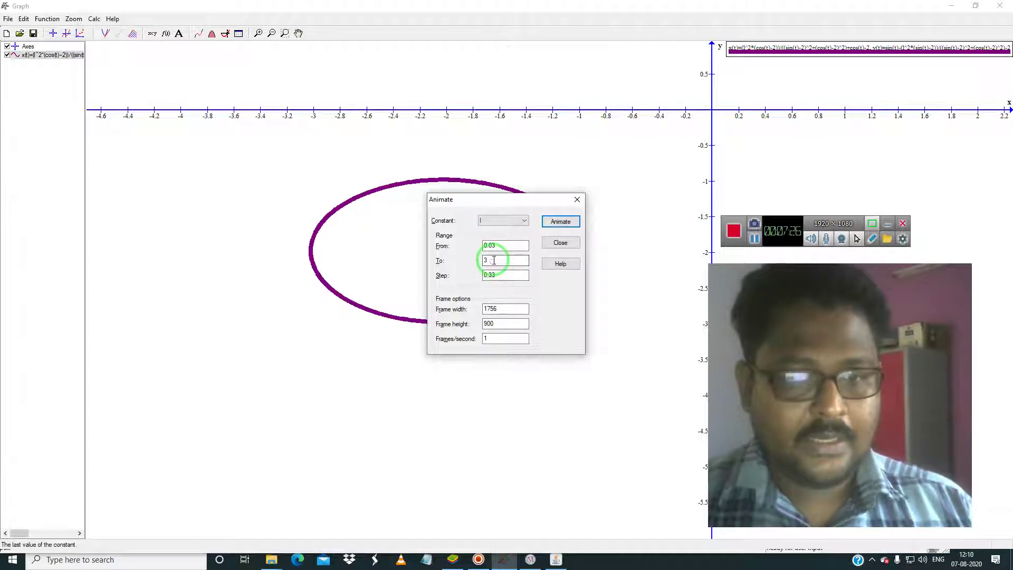
{"action": "left_click_drag", "start_coordinate": [497, 246], "coordinate": [466, 243]}
{"action": "type", "text": "0"}
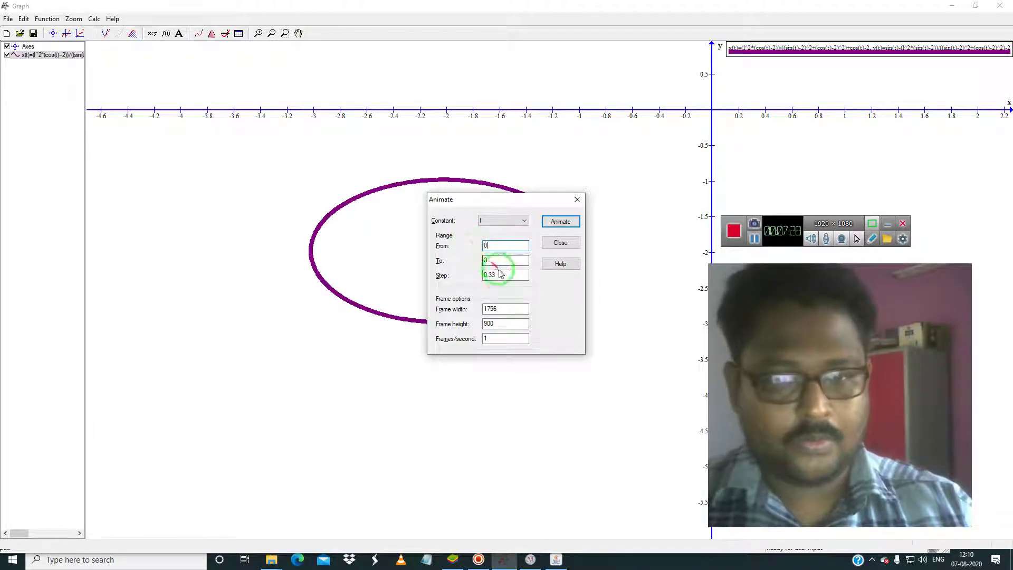
{"action": "left_click_drag", "start_coordinate": [496, 274], "coordinate": [471, 271]}
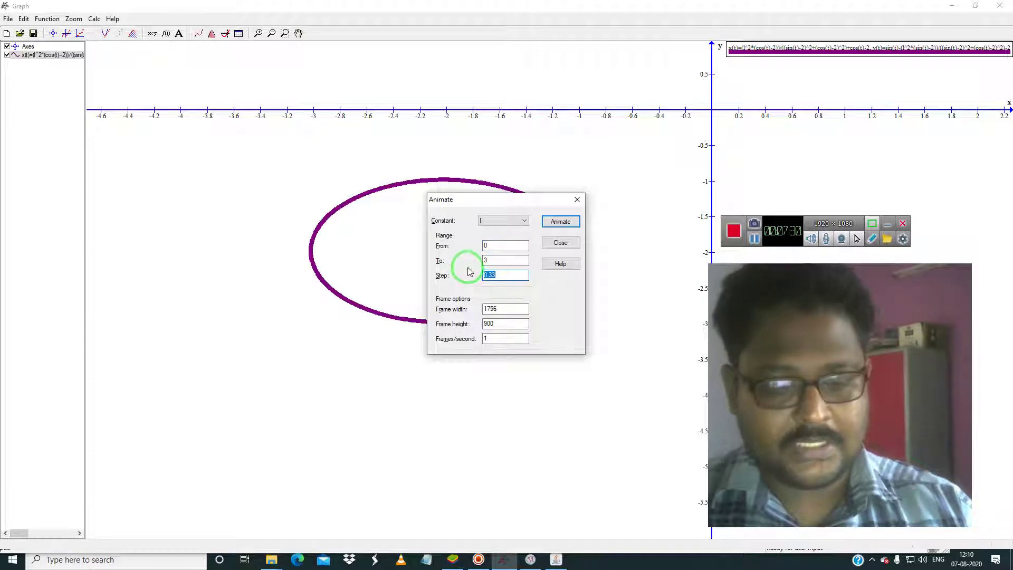
{"action": "type", "text": ".2"}
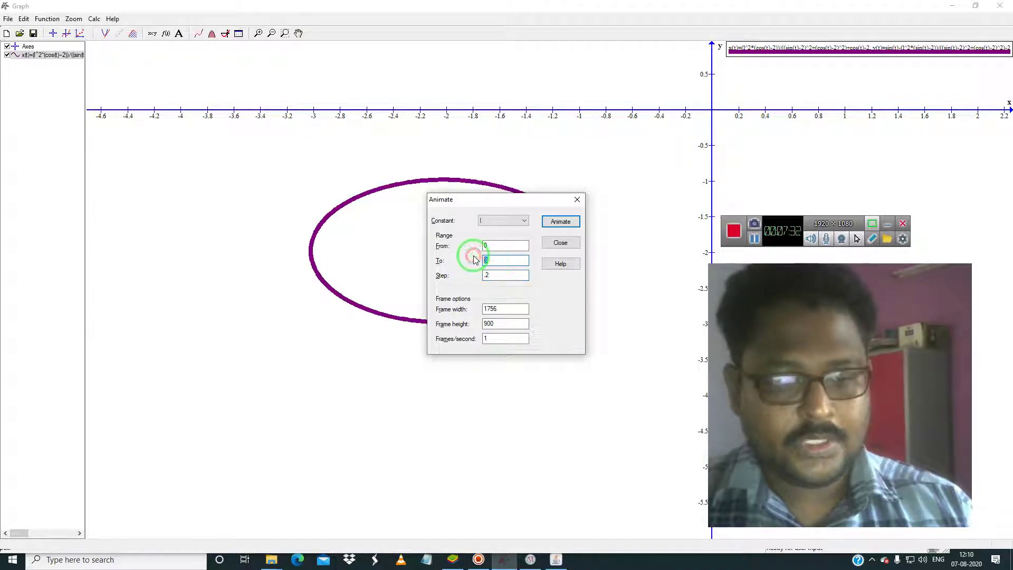
{"action": "left_click", "coordinate": [560, 222]}
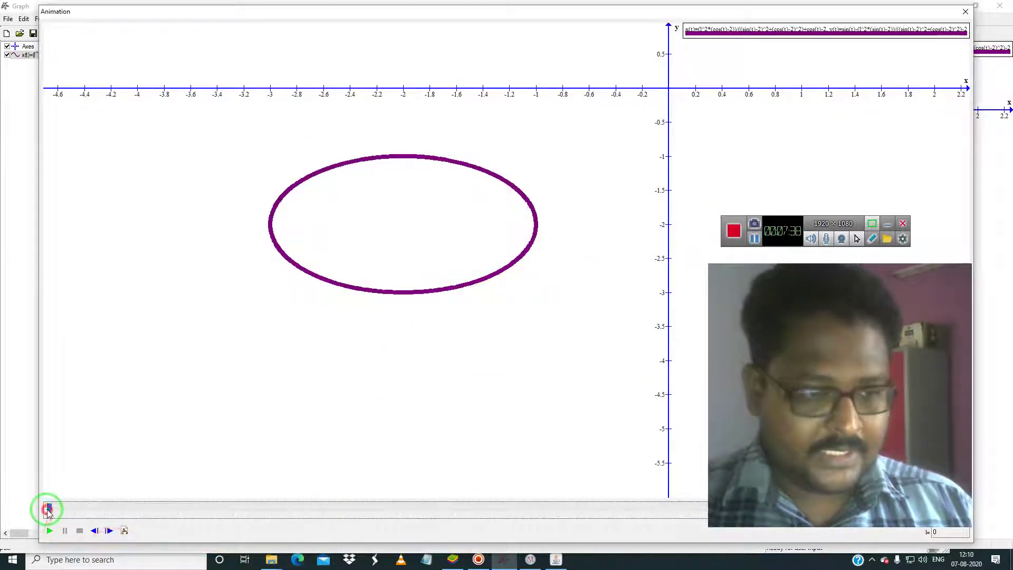
- Scrub the animation so the constant l is 2.4
{"action": "left_click_drag", "start_coordinate": [49, 508], "coordinate": [269, 470]}
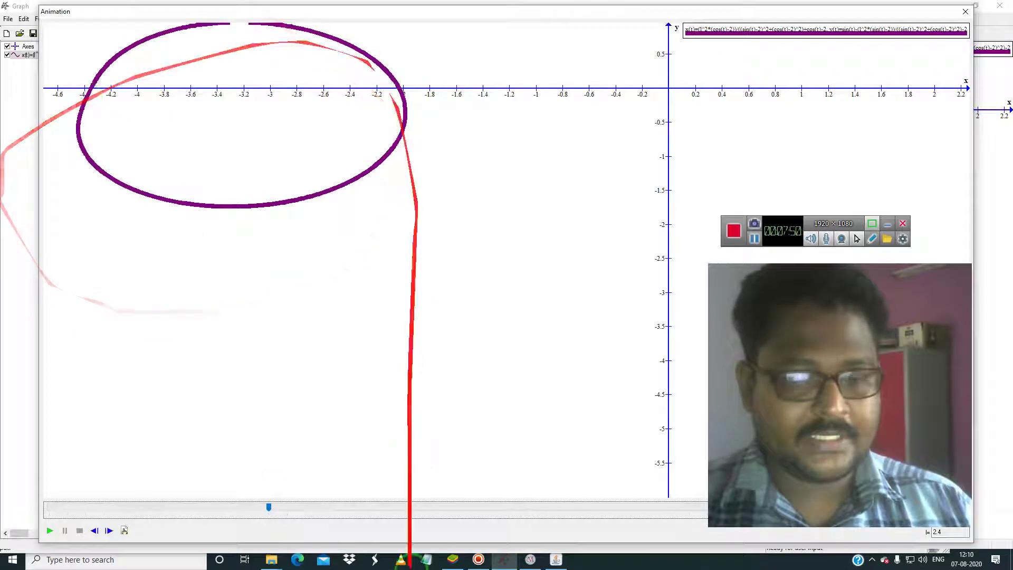
- Switch to the Joukowski Simulator in BlueStacks, open the options for linking the slider to an action and dismiss them
{"action": "left_click", "coordinate": [453, 558]}
{"action": "mouse_move", "coordinate": [350, 294]}
{"action": "left_mouse_down"}
{"action": "mouse_move", "coordinate": [395, 275]}
{"action": "mouse_move", "coordinate": [520, 356]}
{"action": "mouse_move", "coordinate": [319, 326]}
{"action": "mouse_move", "coordinate": [397, 313]}
{"action": "mouse_move", "coordinate": [654, 349]}
{"action": "mouse_move", "coordinate": [552, 441]}
{"action": "mouse_move", "coordinate": [152, 151]}
{"action": "mouse_move", "coordinate": [152, 127]}
{"action": "mouse_move", "coordinate": [344, 183]}
{"action": "mouse_move", "coordinate": [937, 49]}
{"action": "left_mouse_up"}
{"action": "left_click", "coordinate": [943, 47]}
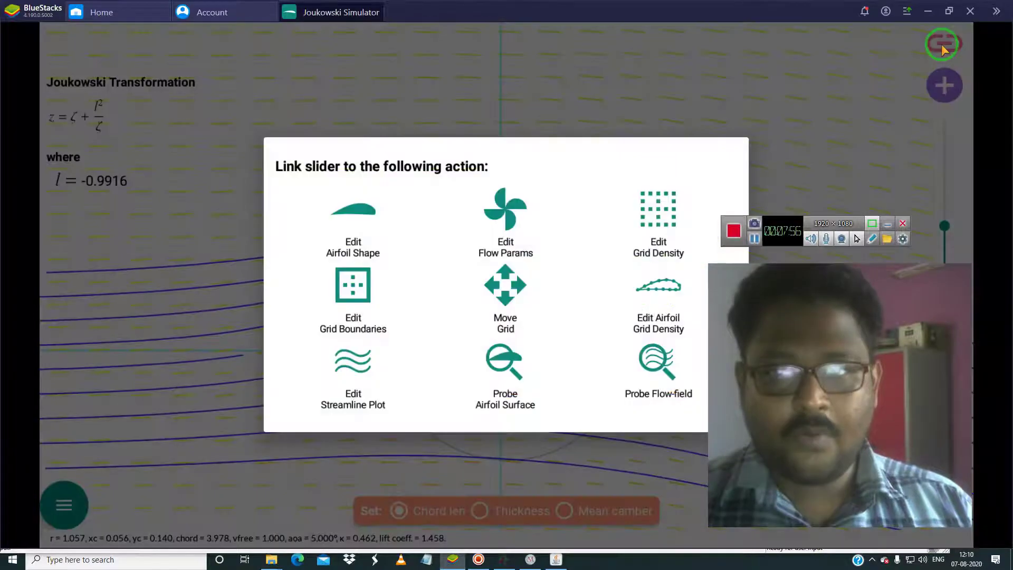
{"action": "mouse_move", "coordinate": [675, 153]}
{"action": "left_mouse_down"}
{"action": "mouse_move", "coordinate": [508, 210]}
{"action": "mouse_move", "coordinate": [432, 181]}
{"action": "mouse_move", "coordinate": [547, 98]}
{"action": "mouse_move", "coordinate": [124, 60]}
{"action": "mouse_move", "coordinate": [178, 300]}
{"action": "mouse_move", "coordinate": [327, 315]}
{"action": "mouse_move", "coordinate": [282, 37]}
{"action": "mouse_move", "coordinate": [304, 14]}
{"action": "mouse_move", "coordinate": [325, 71]}
{"action": "mouse_move", "coordinate": [774, 47]}
{"action": "mouse_move", "coordinate": [441, 36]}
{"action": "left_mouse_up"}
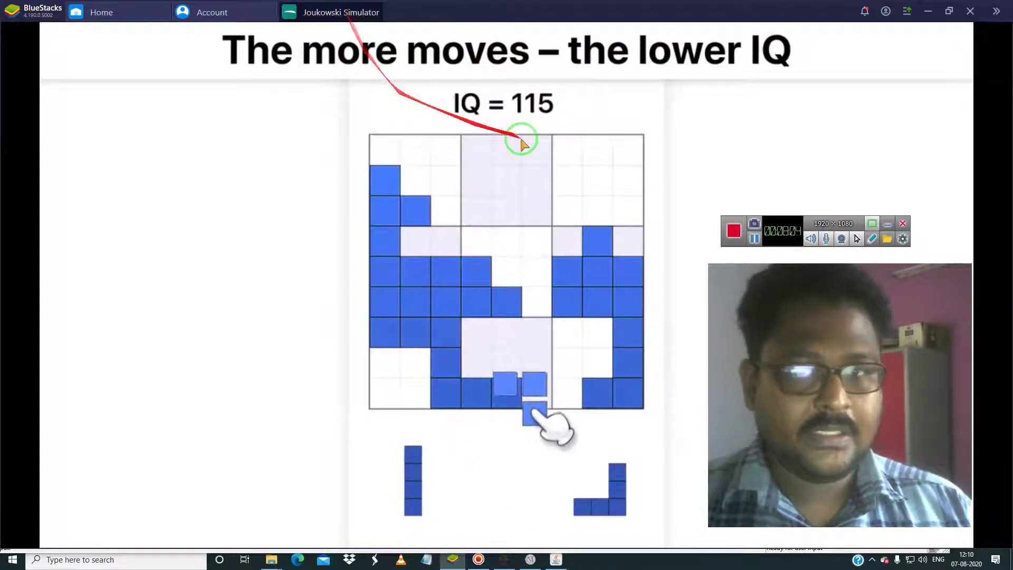
{"action": "left_click_drag", "start_coordinate": [799, 320], "coordinate": [238, 200]}
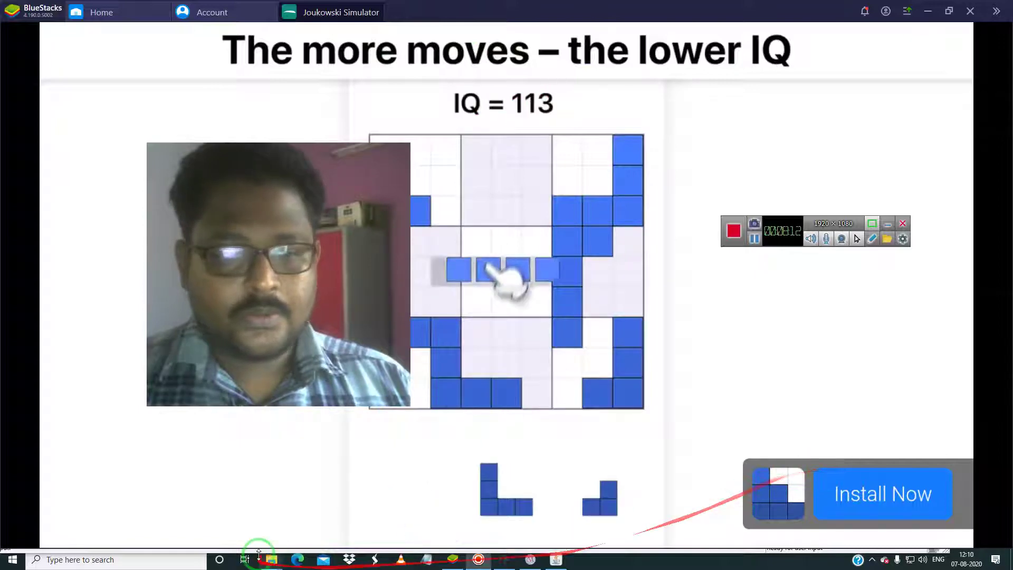
- Return to Graph's animation and move it to l = 2
{"action": "left_click", "coordinate": [529, 564]}
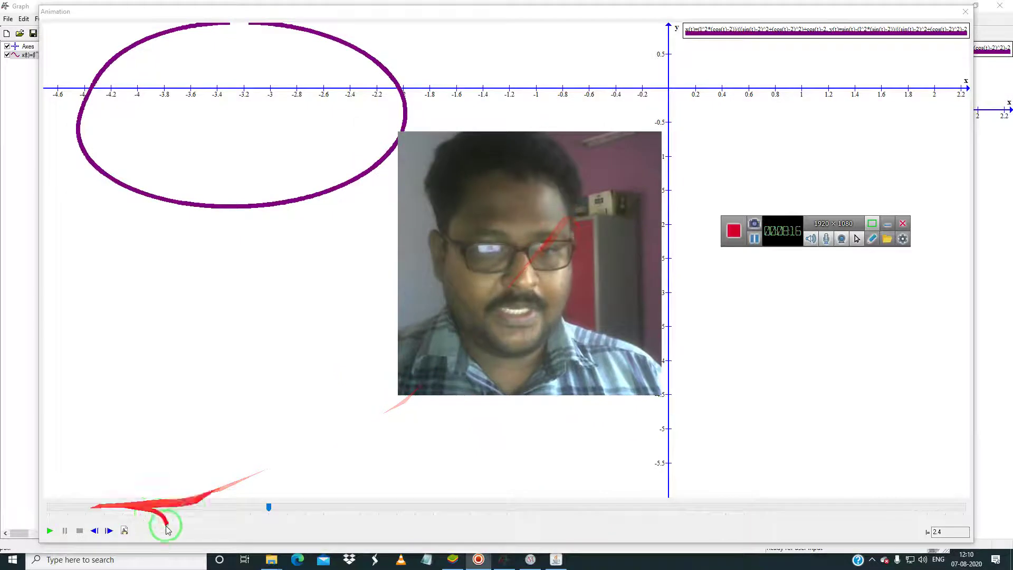
{"action": "left_click_drag", "start_coordinate": [268, 509], "coordinate": [231, 486]}
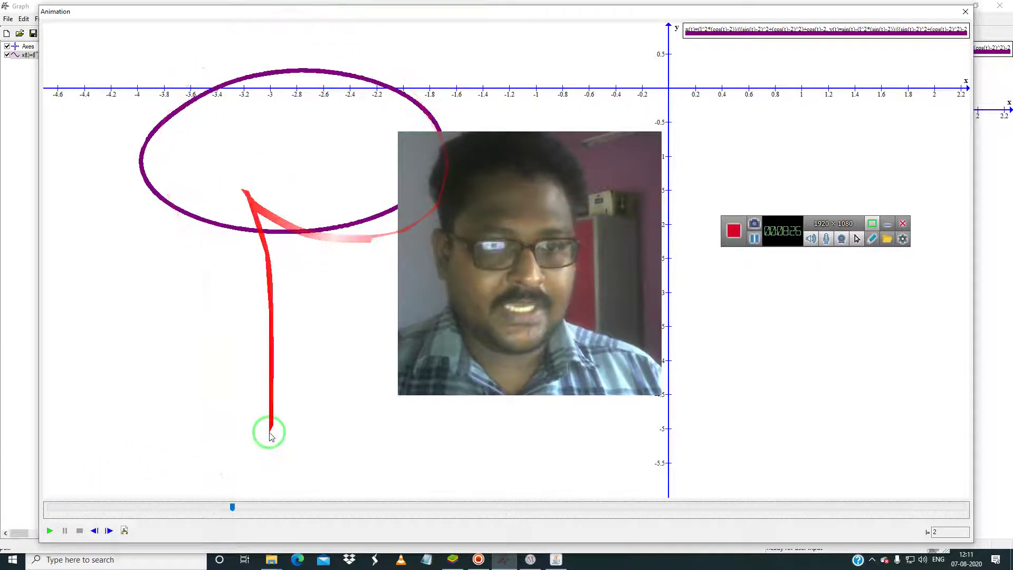
- Switch to the Joukowski Simulator, close the advertisement and change the airfoil type to Karman-Trefftz
{"action": "left_click", "coordinate": [453, 560]}
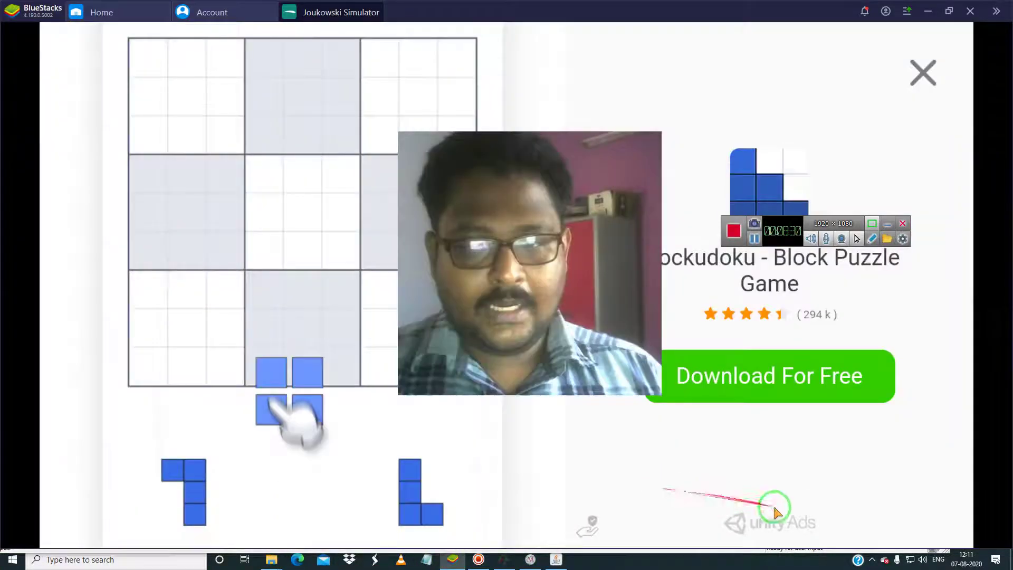
{"action": "left_click", "coordinate": [923, 73]}
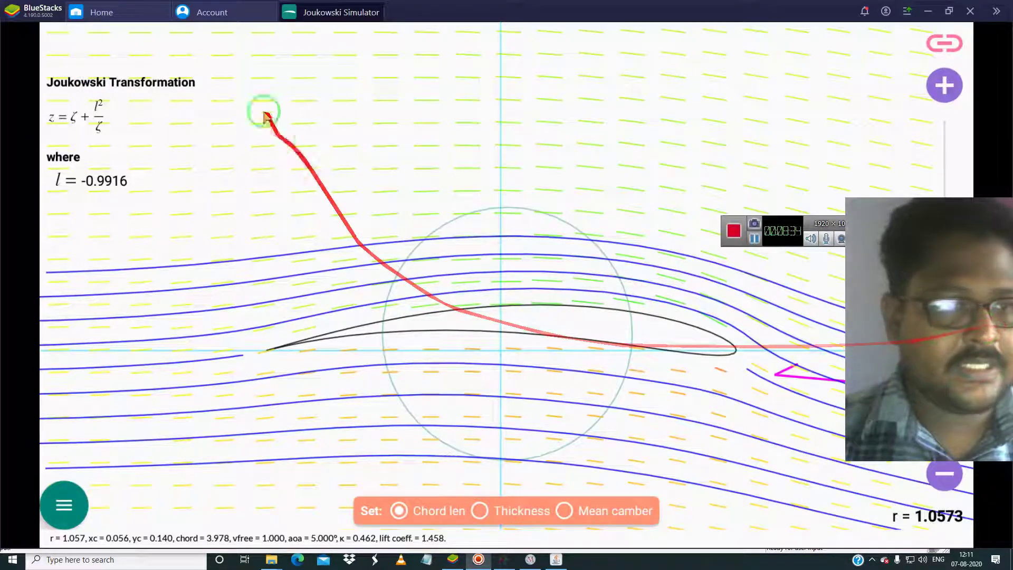
{"action": "left_click", "coordinate": [63, 504]}
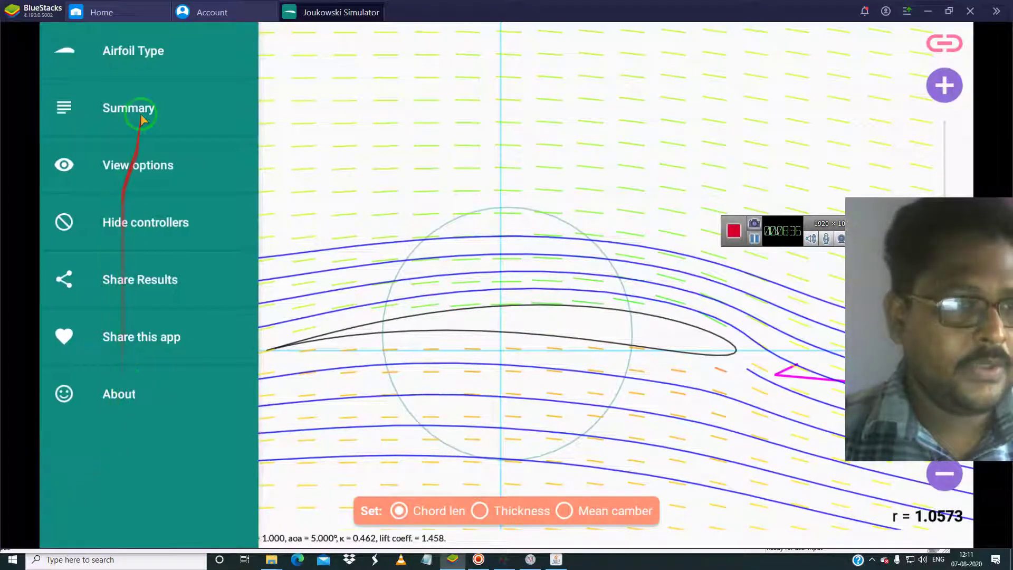
{"action": "left_click", "coordinate": [136, 53]}
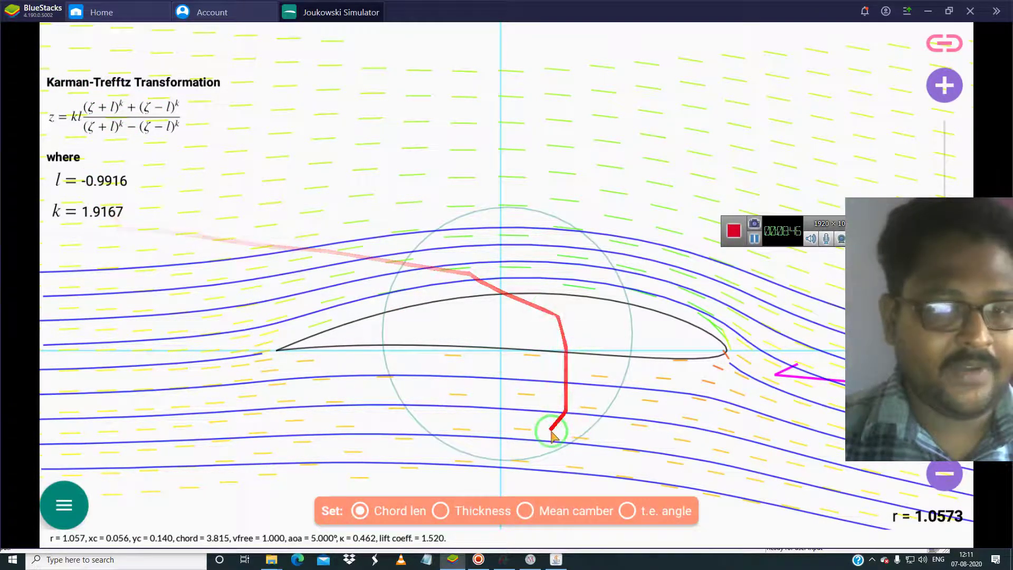
- Set the Karman-Trefftz airfoil's trailing-edge angle to 78.5 and its mean camber yc to 0.3511
{"action": "left_click", "coordinate": [441, 511]}
{"action": "left_click", "coordinate": [569, 516]}
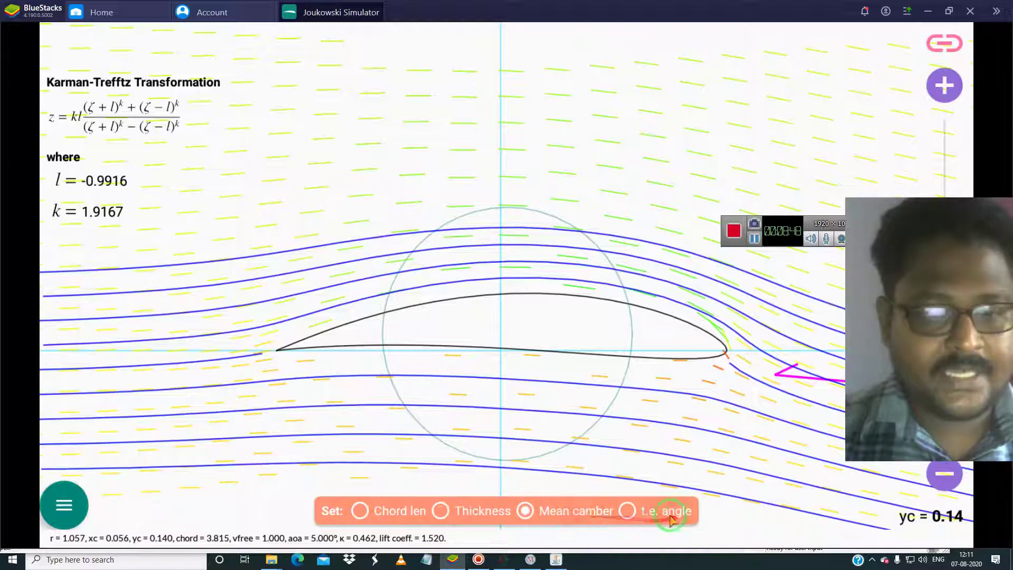
{"action": "left_click", "coordinate": [660, 515]}
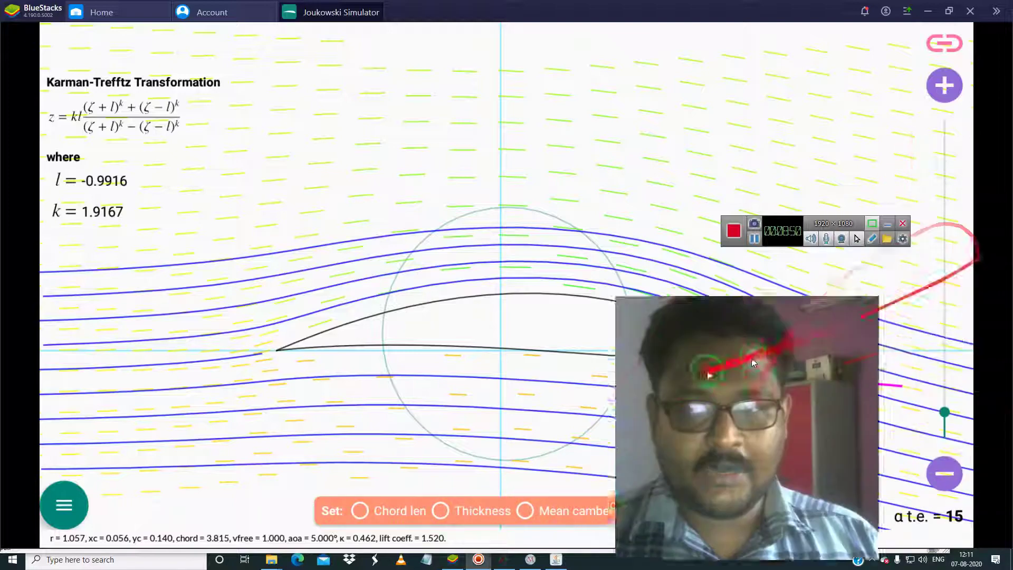
{"action": "left_click_drag", "start_coordinate": [945, 410], "coordinate": [713, 402]}
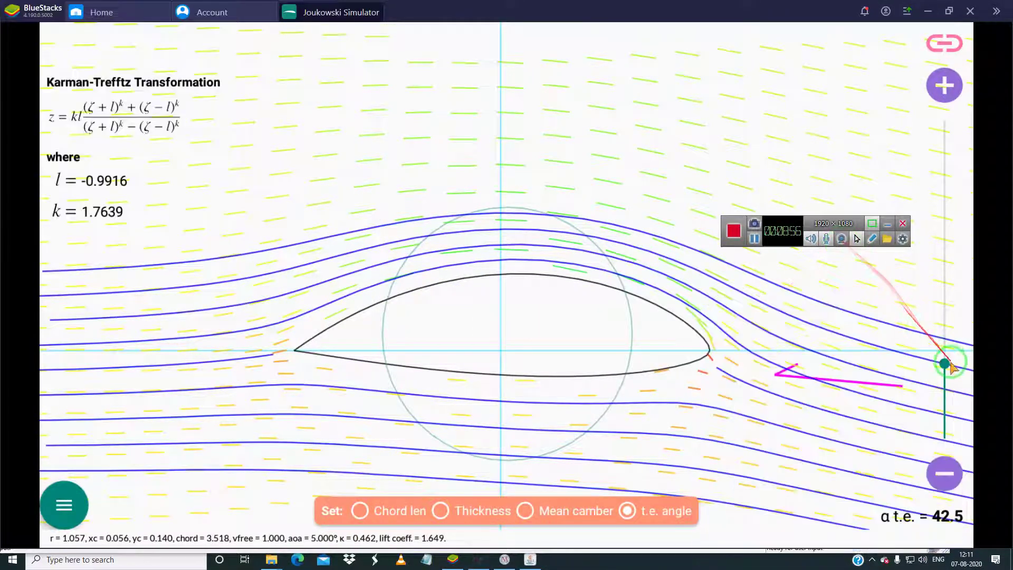
{"action": "mouse_move", "coordinate": [943, 318]}
{"action": "left_mouse_down"}
{"action": "mouse_move", "coordinate": [939, 267]}
{"action": "mouse_move", "coordinate": [939, 299]}
{"action": "left_mouse_up"}
{"action": "left_click", "coordinate": [551, 508]}
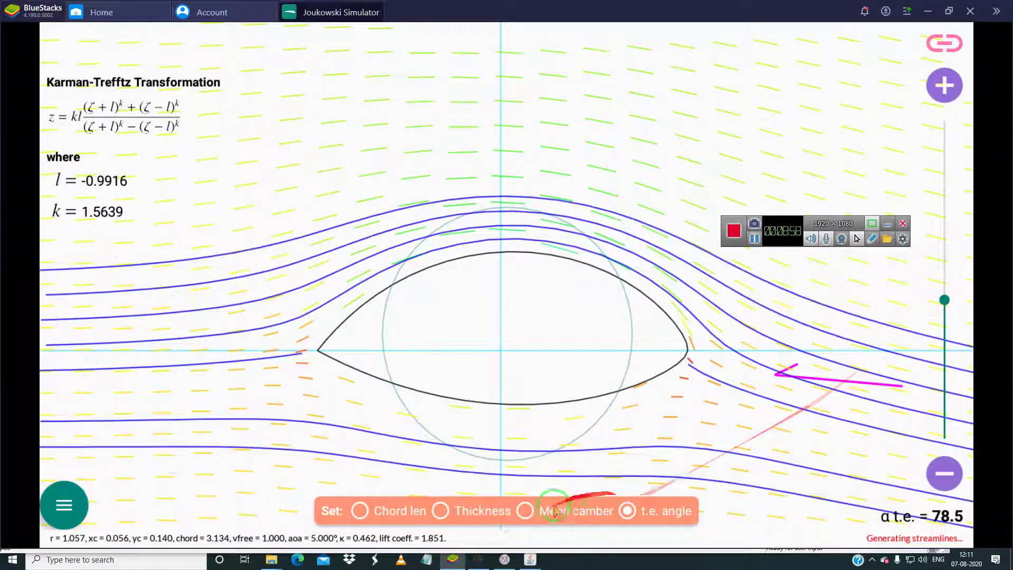
{"action": "left_click_drag", "start_coordinate": [945, 394], "coordinate": [944, 327]}
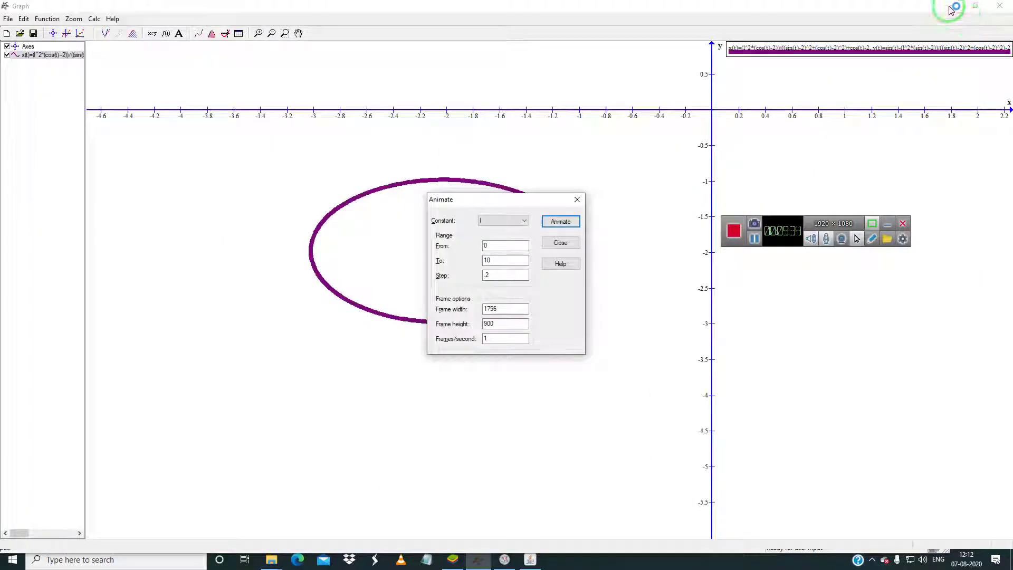
- Close Graph's Animate settings, minimize Graph, review the wxMaxima expressions and minimize wxMaxima
{"action": "left_click", "coordinate": [576, 243]}
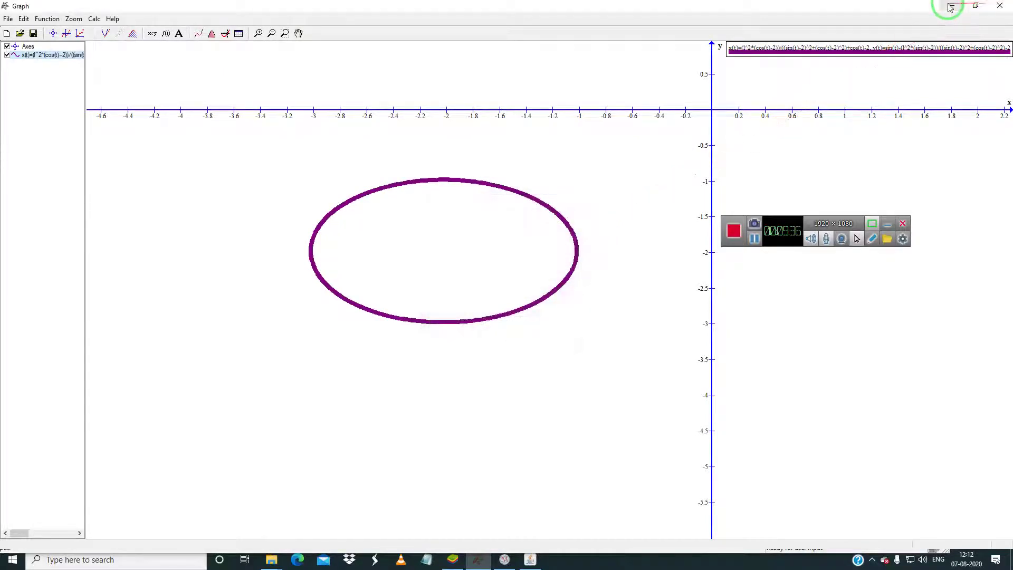
{"action": "left_click", "coordinate": [951, 7]}
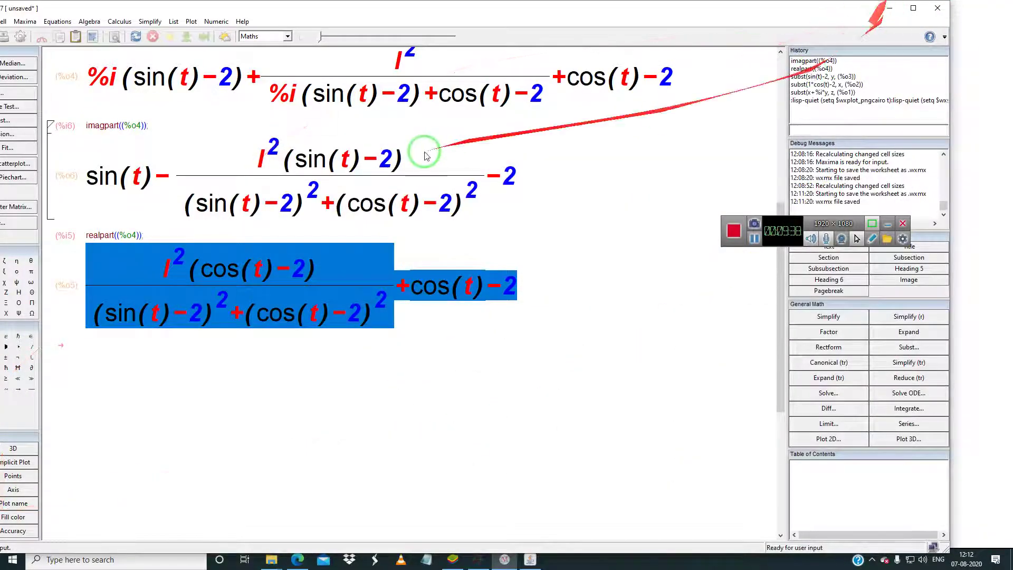
{"action": "scroll", "coordinate": [407, 255], "scroll_direction": "up", "scroll_amount": 8}
{"action": "scroll", "coordinate": [401, 261], "scroll_direction": "down", "scroll_amount": 12}
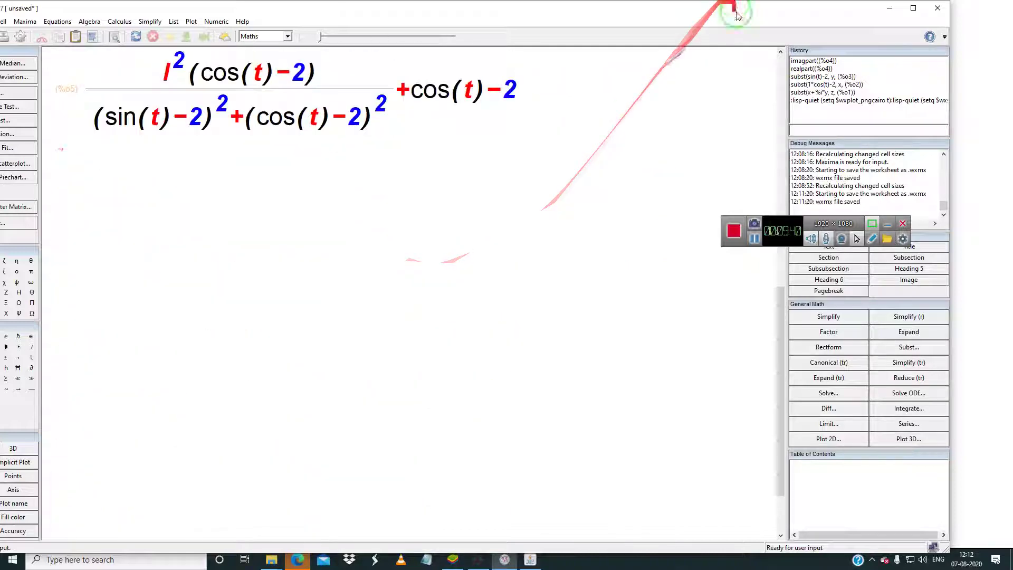
{"action": "left_click", "coordinate": [890, 8]}
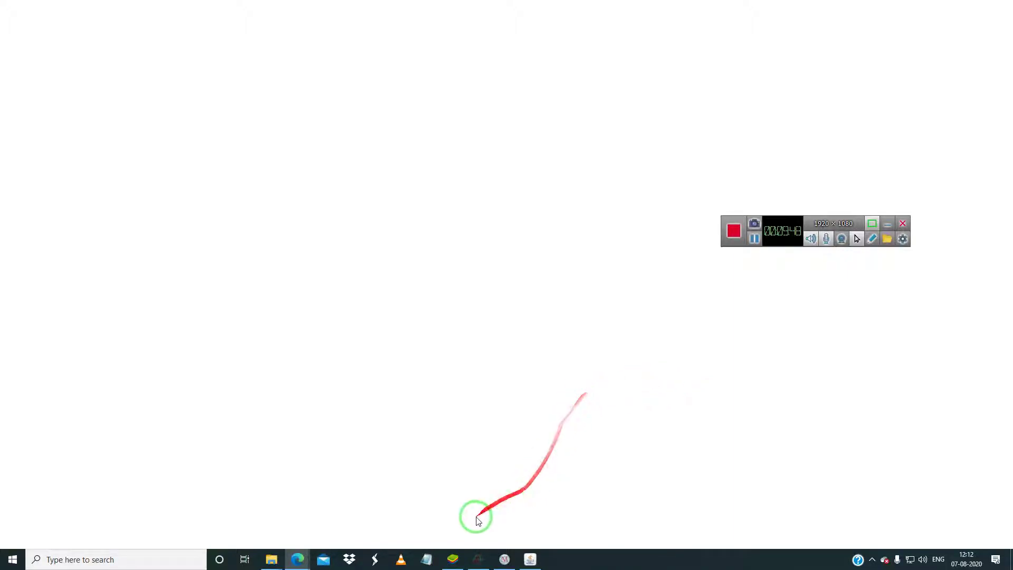
- Switch to BlueStacks and exit it, confirming the closure
{"action": "left_click", "coordinate": [457, 564]}
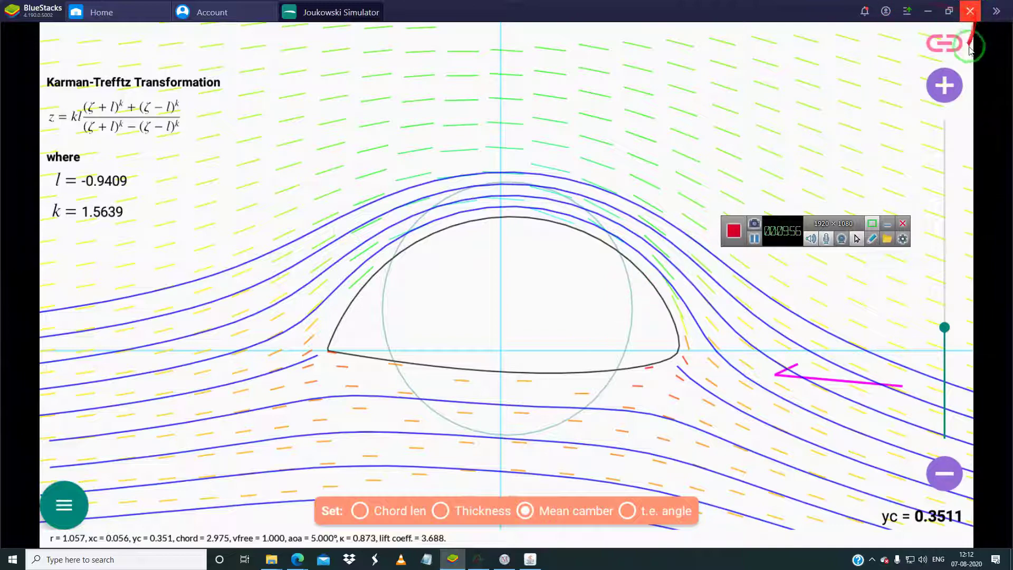
{"action": "left_click", "coordinate": [970, 12]}
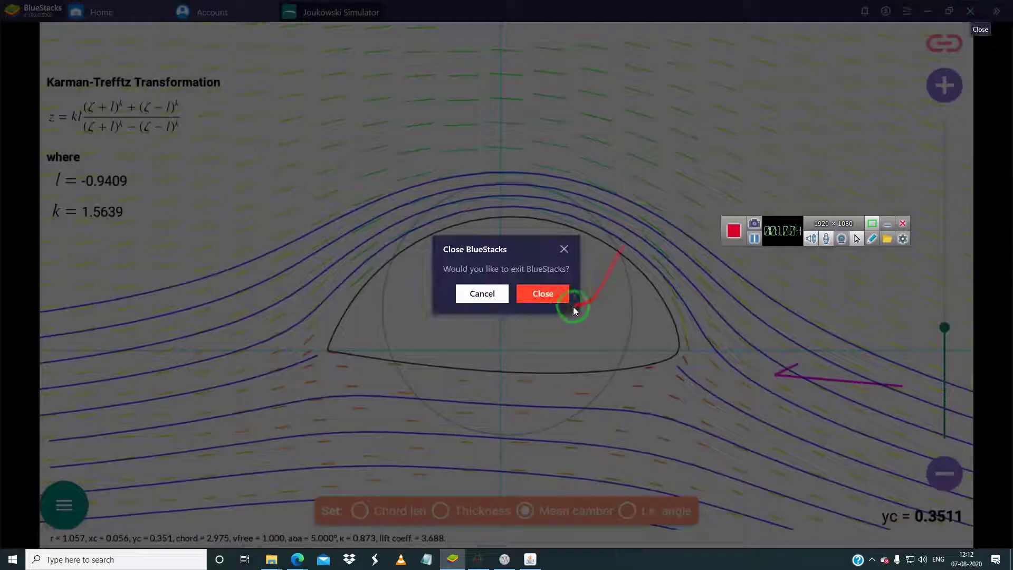
{"action": "left_click", "coordinate": [554, 296]}
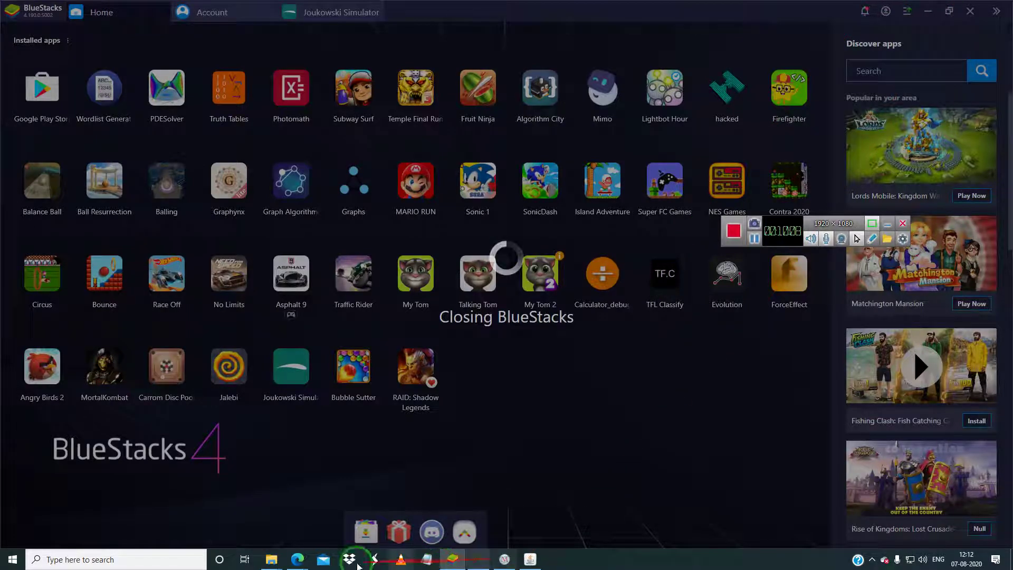
- Switch to Microsoft Edge and search the web for joukowski transformation
{"action": "mouse_move", "coordinate": [297, 559]}
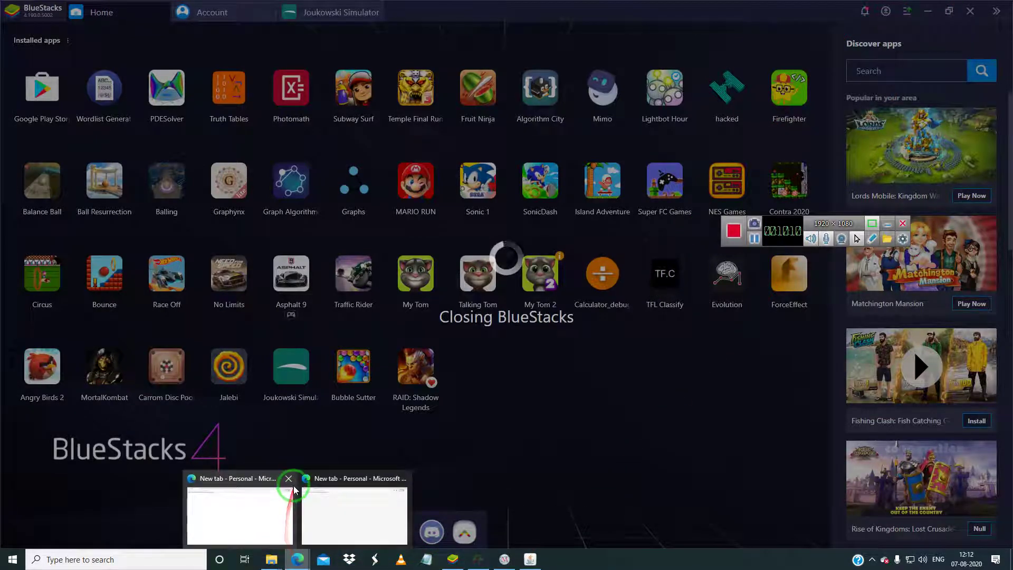
{"action": "left_click", "coordinate": [293, 490]}
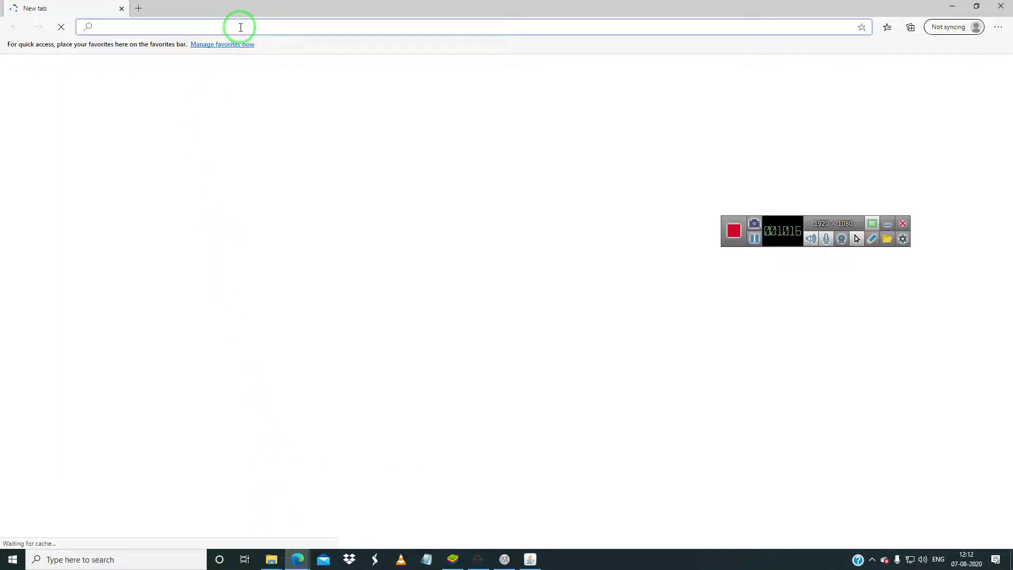
{"action": "type", "text": "joukowski"}
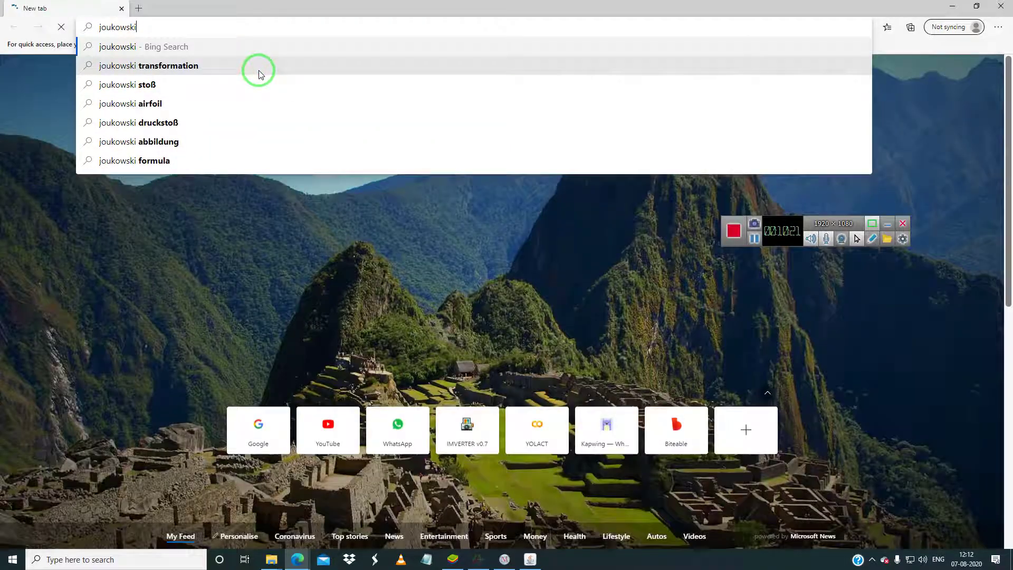
{"action": "left_click", "coordinate": [259, 71]}
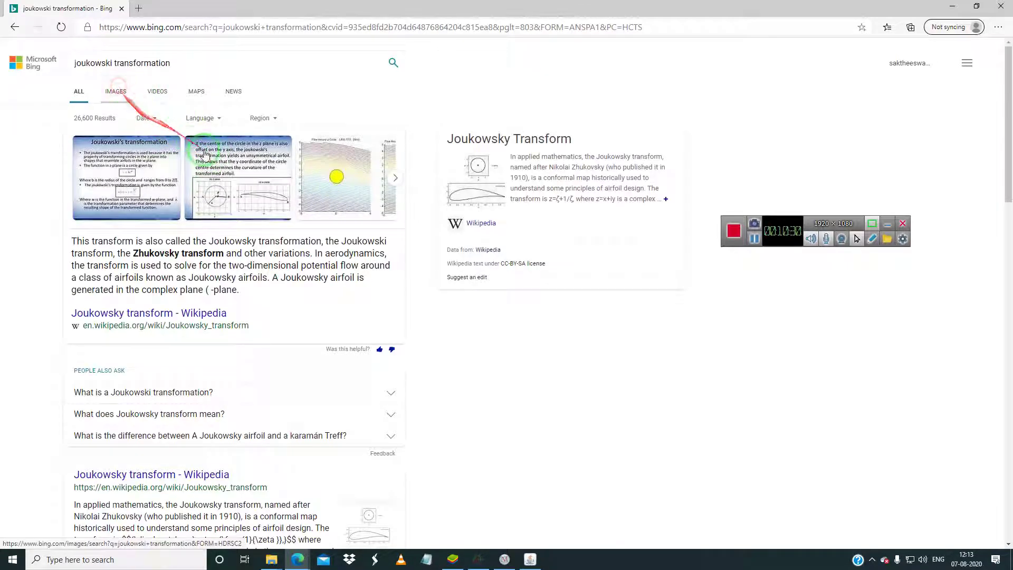
- Browse the joukowski transformation image results, open the portrait from the conformal mapping page, and minimize the browser window
{"action": "left_click", "coordinate": [305, 206]}
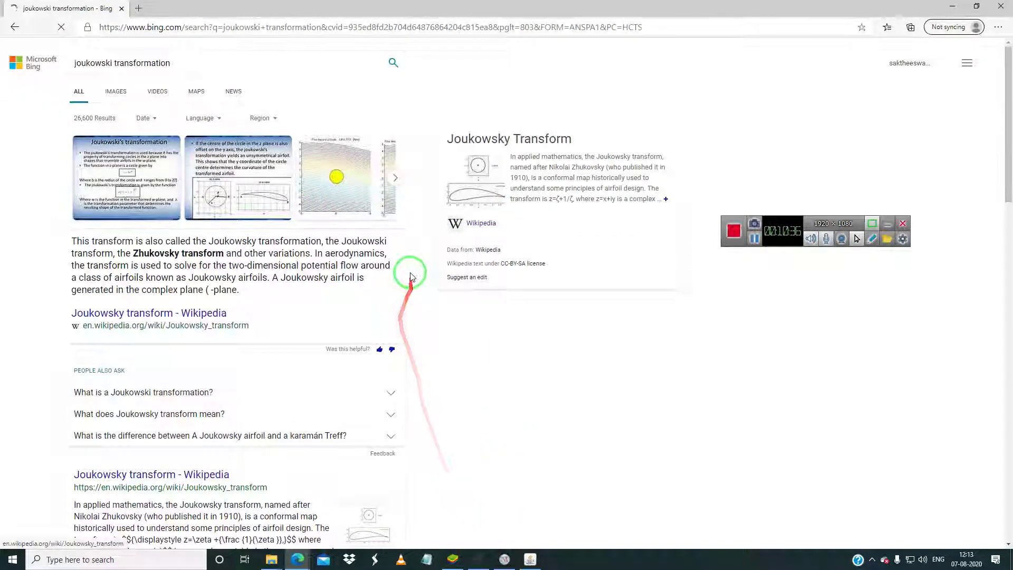
{"action": "scroll", "coordinate": [409, 270], "scroll_direction": "down", "scroll_amount": 10}
{"action": "scroll", "coordinate": [414, 271], "scroll_direction": "down", "scroll_amount": 4}
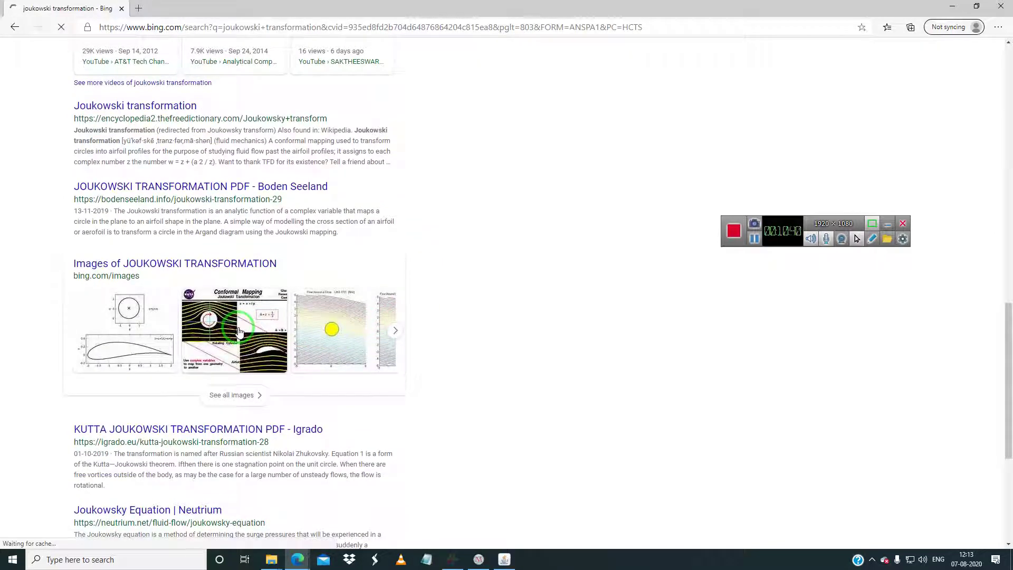
{"action": "left_click", "coordinate": [285, 324]}
{"action": "scroll", "coordinate": [286, 316], "scroll_direction": "down", "scroll_amount": 4}
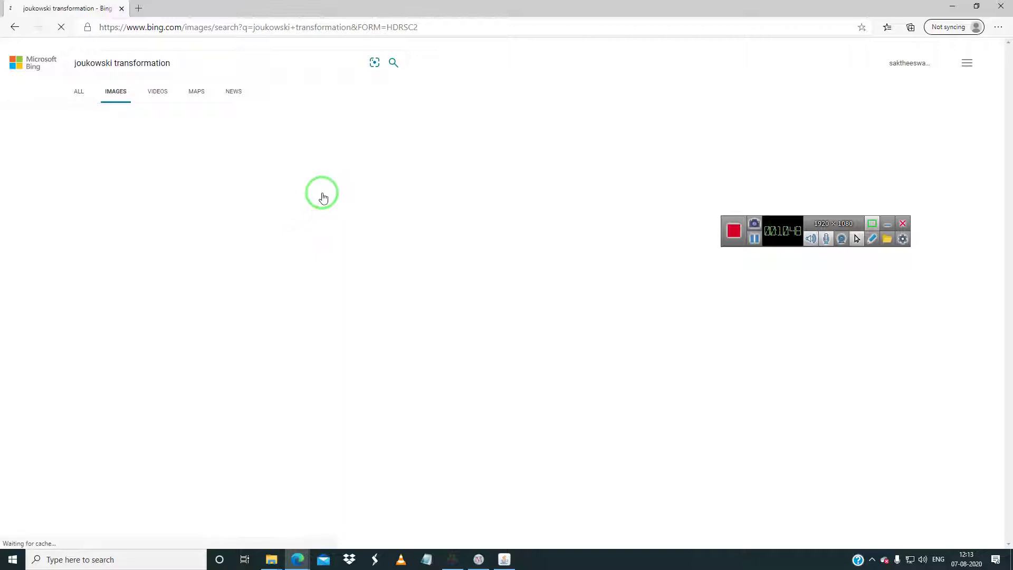
{"action": "scroll", "coordinate": [388, 270], "scroll_direction": "down", "scroll_amount": 10}
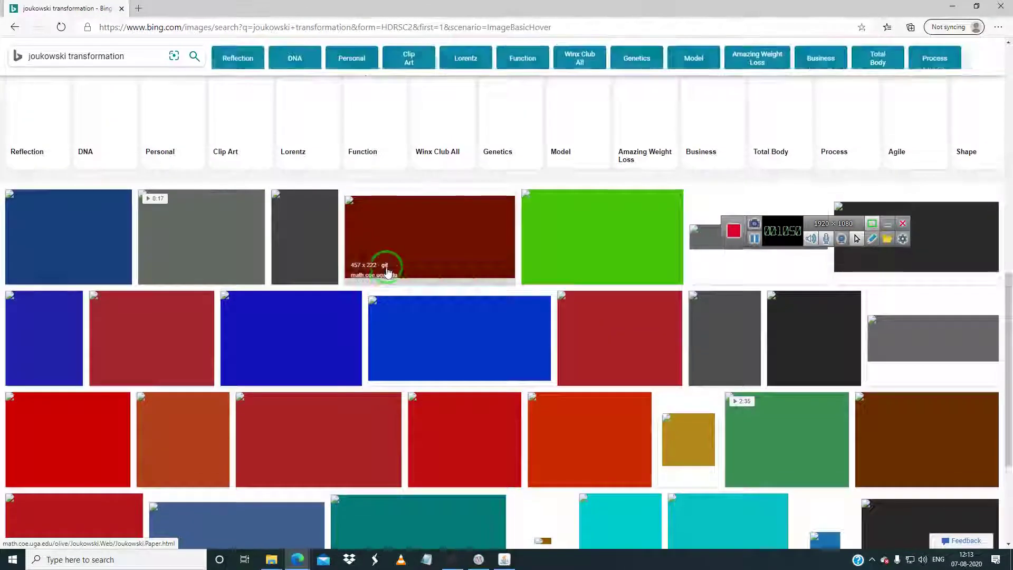
{"action": "scroll", "coordinate": [676, 209], "scroll_direction": "up", "scroll_amount": 4}
{"action": "left_click", "coordinate": [675, 209]}
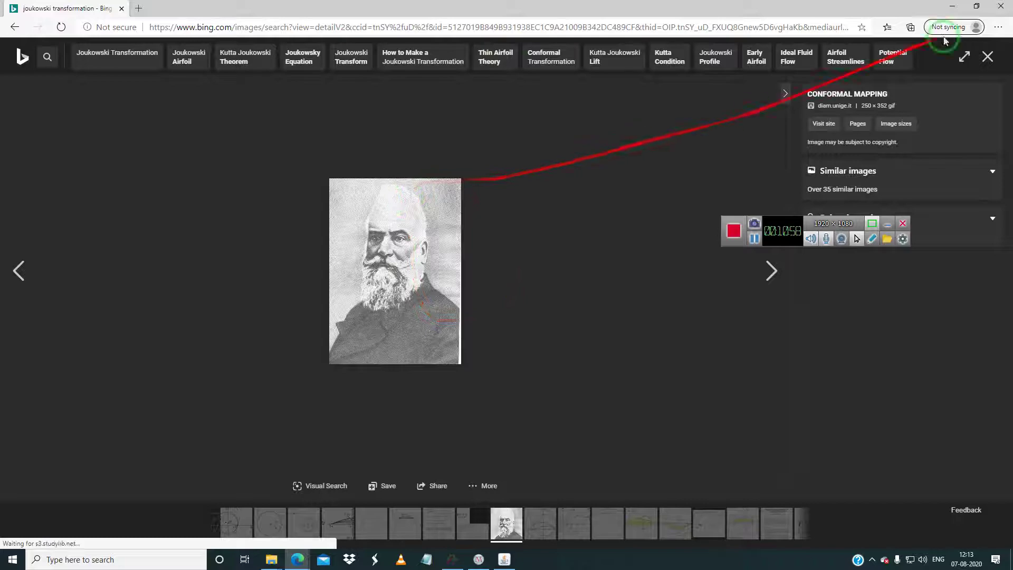
{"action": "left_click", "coordinate": [952, 9]}
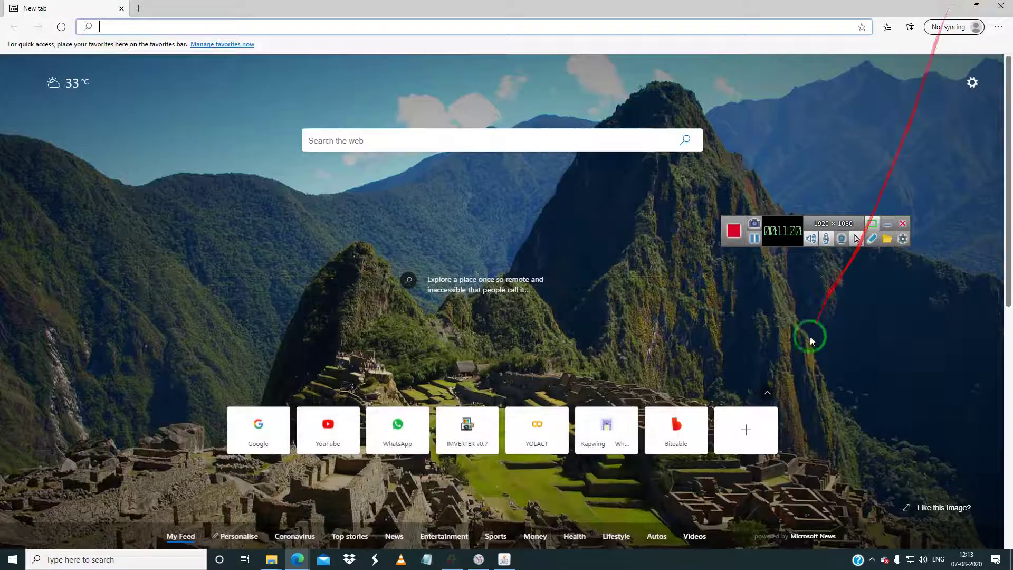